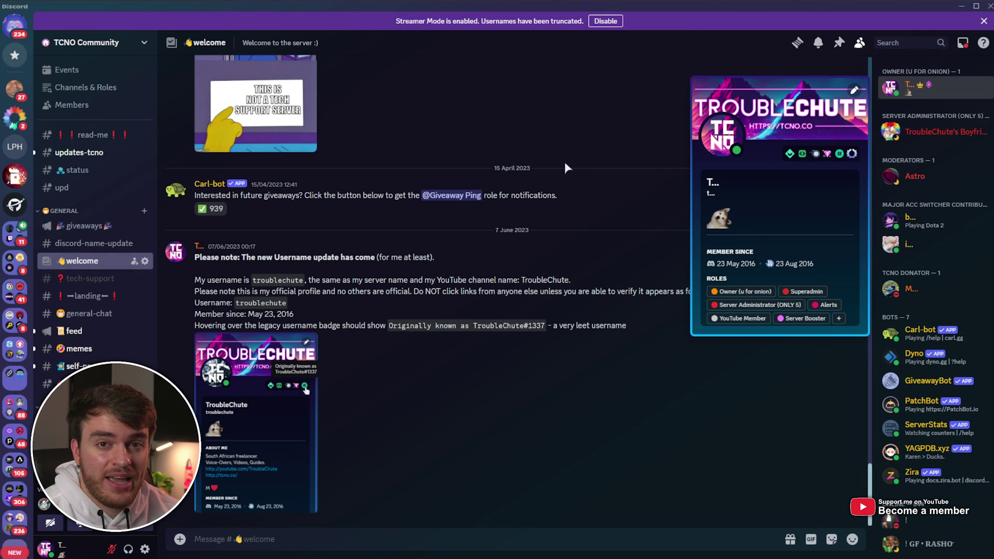
# Dismiss the profile popup with the Completed a Quest badge to reveal the TCNO Community welcome channel
pyautogui.click(411, 266)
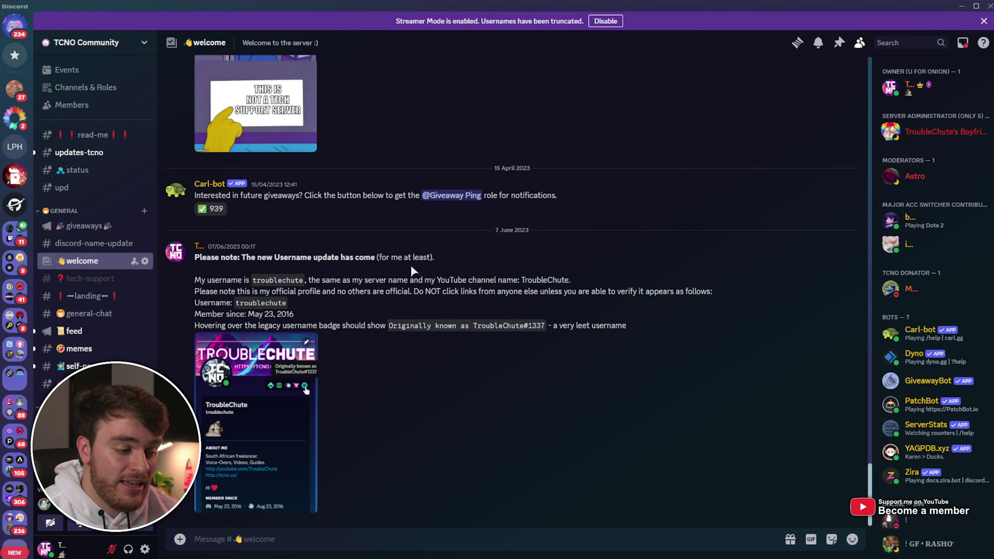
# Open User Settings and go to Gift Inventory, where the Genshin Impact quest is listed
pyautogui.click(140, 549)
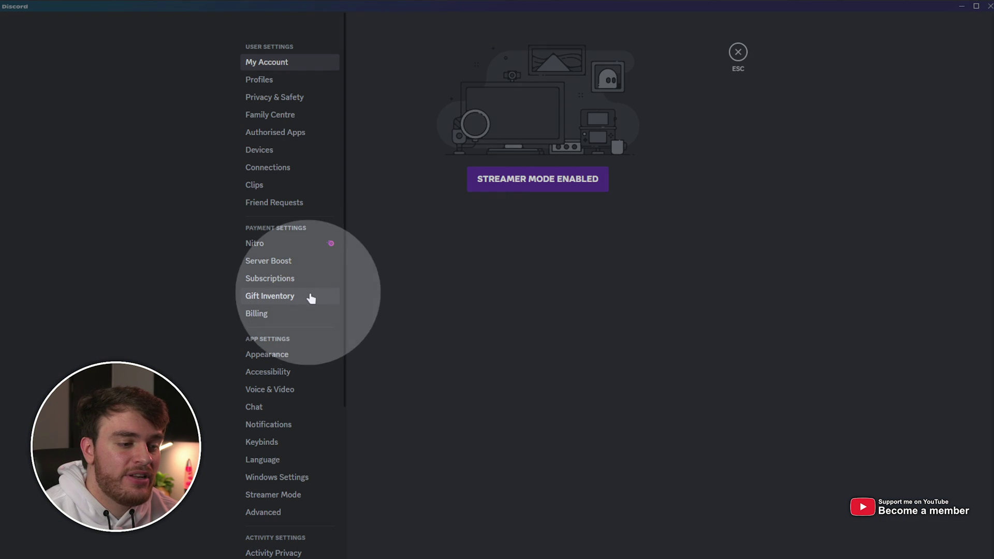
pyautogui.click(298, 303)
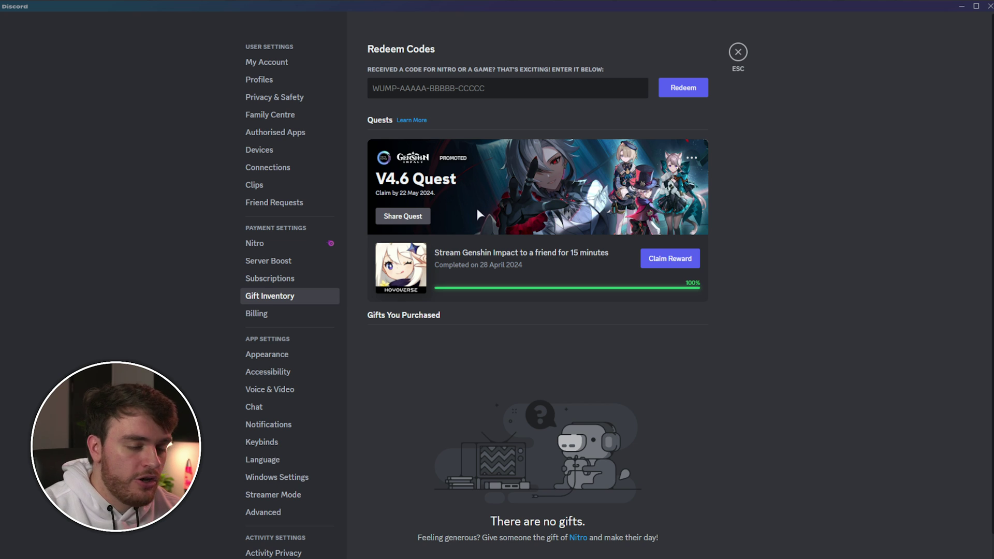
# Open the DevTools panel with Ctrl+Shift+I, then close it to restore the full Gift Inventory view
pyautogui.hotkey('ctrl', 'shift', 'i')
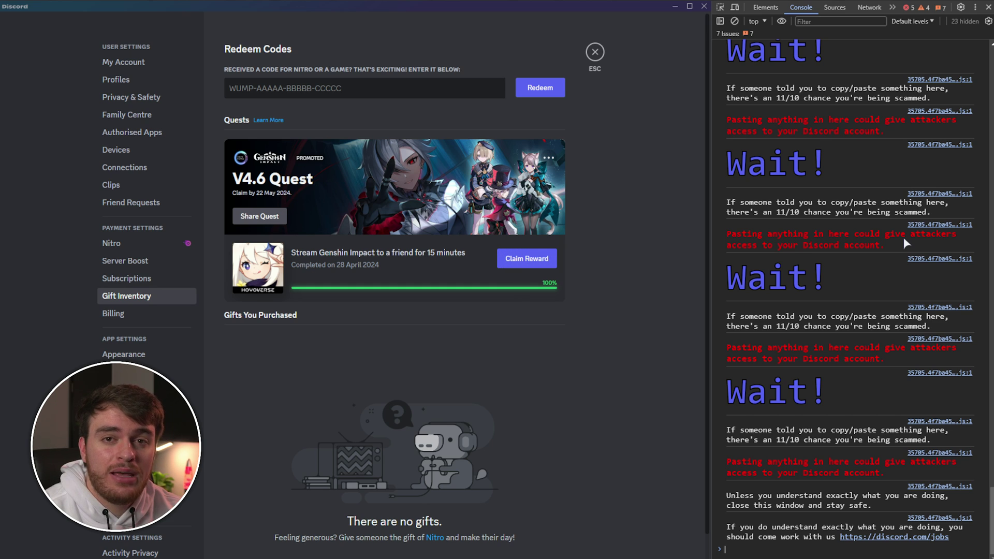
pyautogui.click(989, 7)
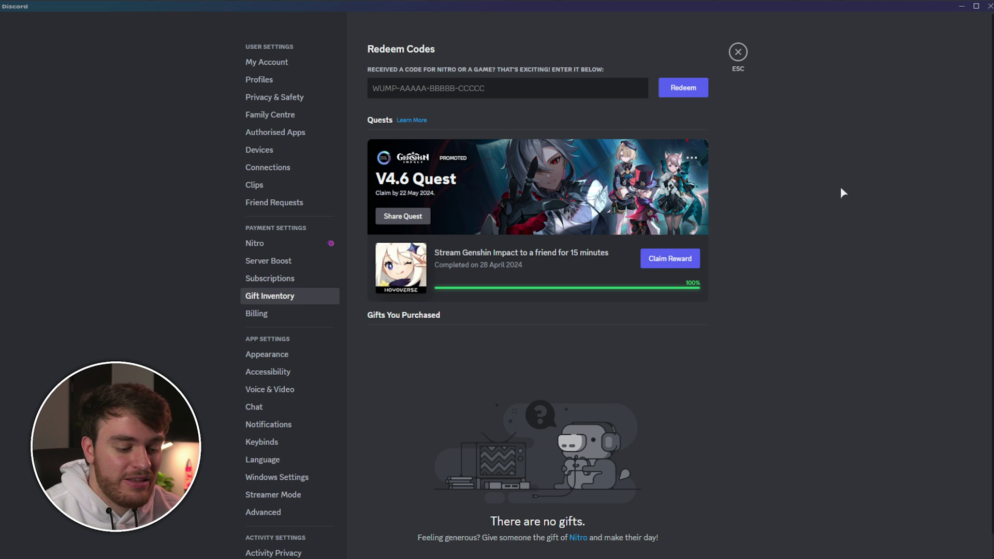
# Open %AppData%/discord from the Run dialog and select settings.json in the folder
pyautogui.press('super+r')
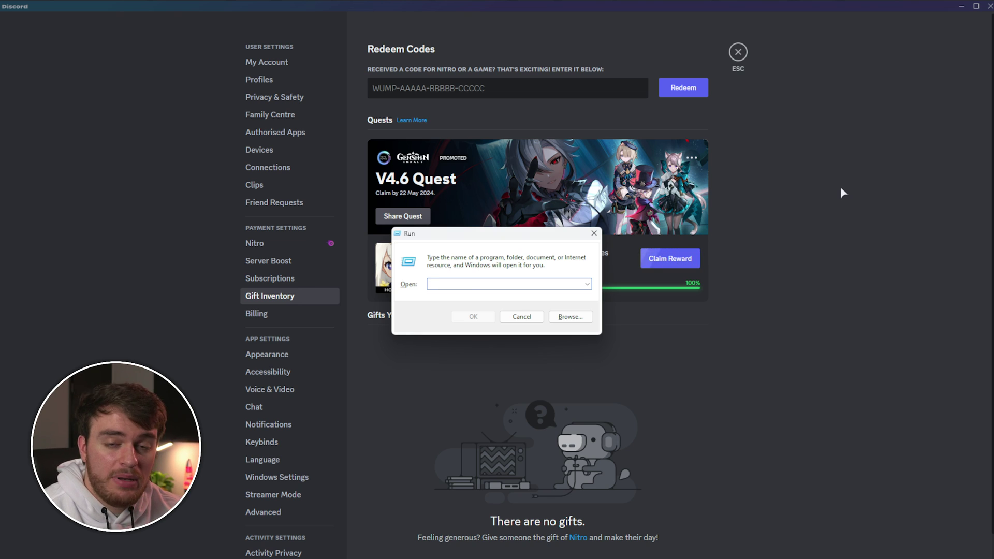
pyautogui.write('%AppData%')
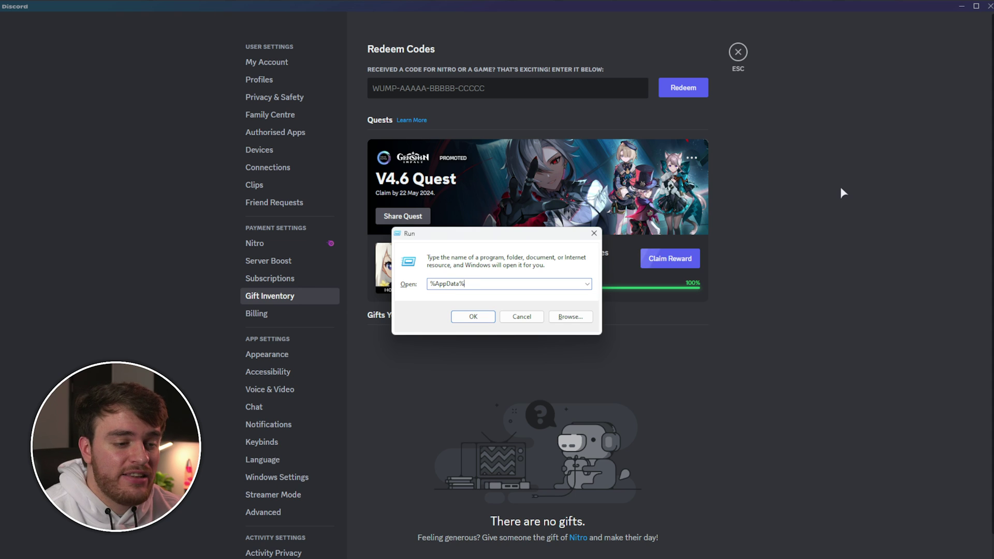
pyautogui.write('/discord')
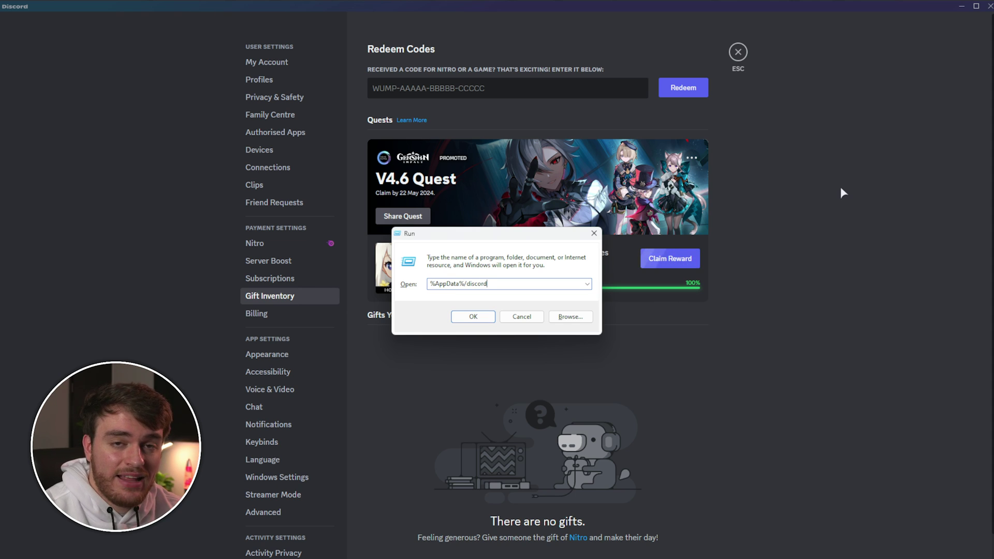
pyautogui.press('Return')
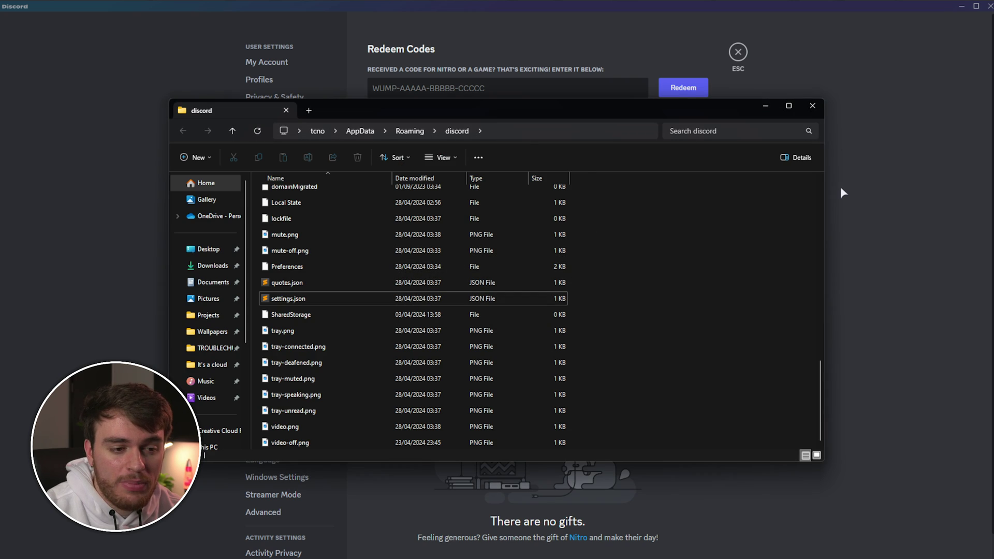
pyautogui.scroll(12, 655, 296)
pyautogui.scroll(3, 646, 303)
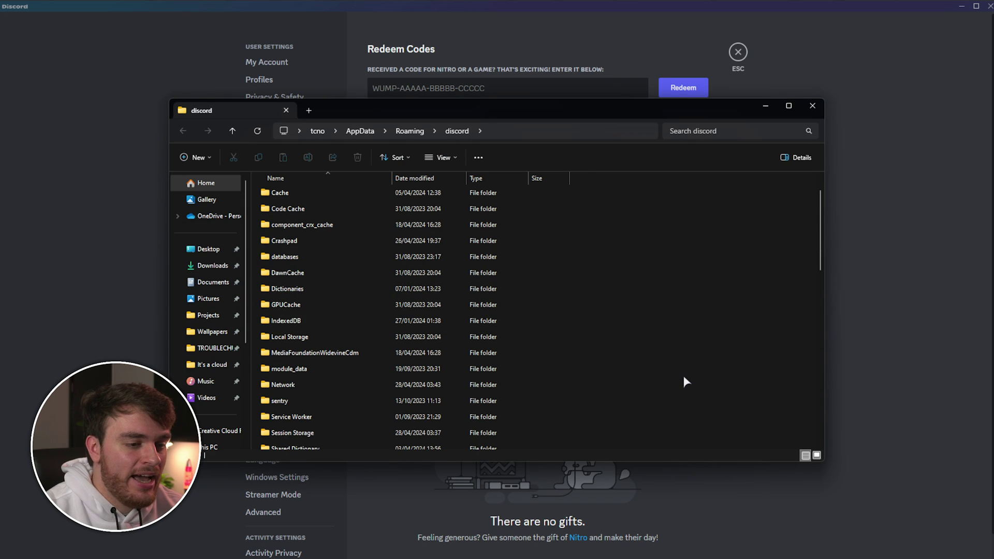
pyautogui.scroll(-15, 647, 308)
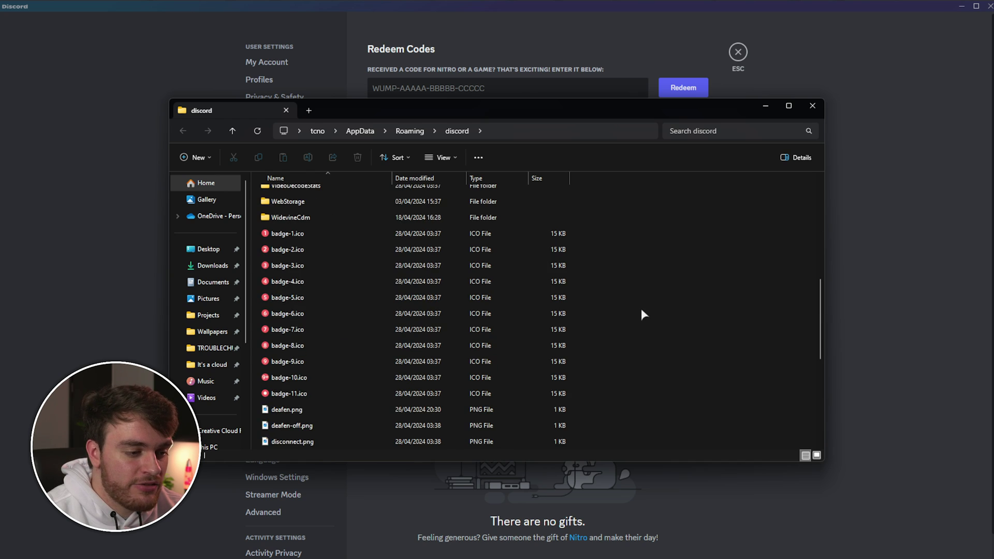
pyautogui.click(362, 299)
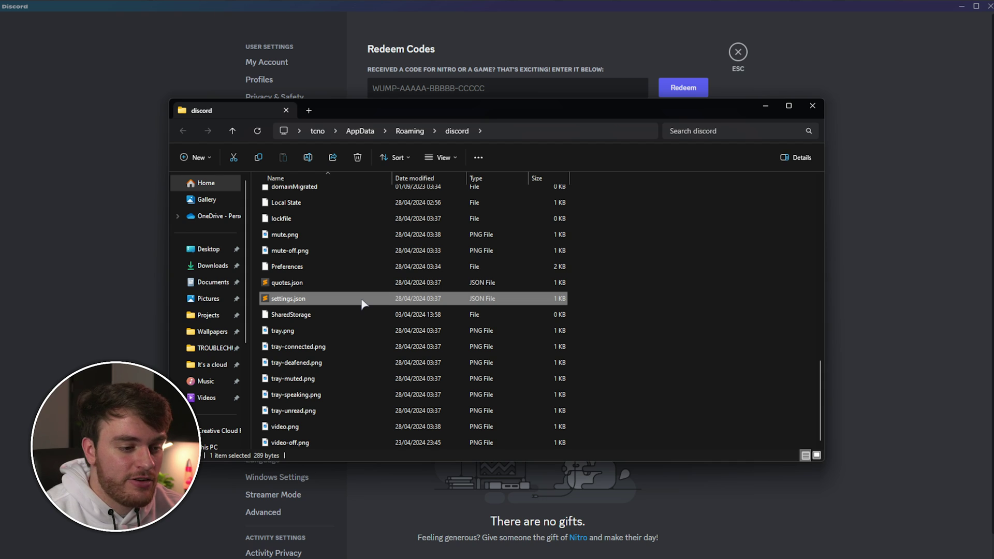
# Open settings.json in Notepad and examine the DANGEROUS_ENABLE_DEVTOOLS setting and its true value
pyautogui.doubleClick(363, 300)
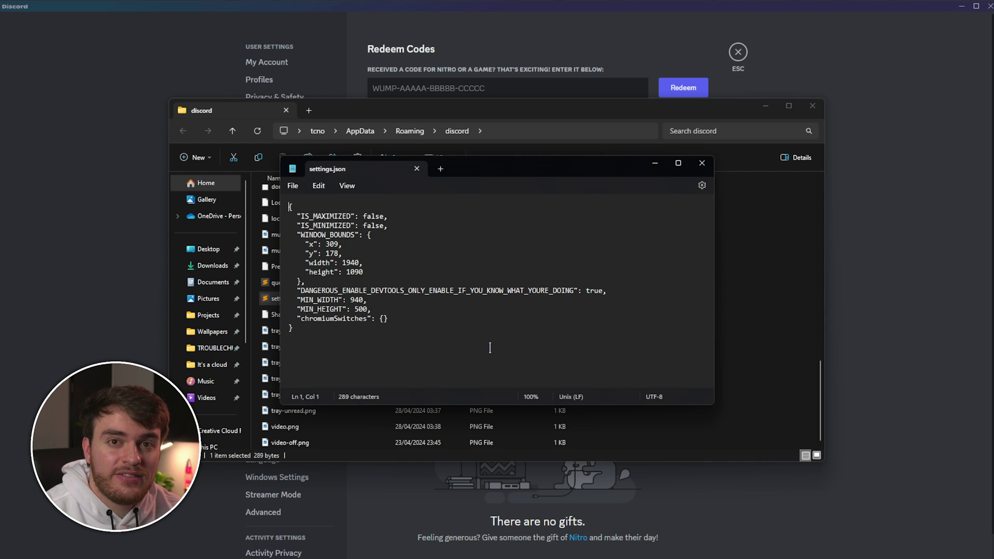
pyautogui.moveTo(297, 291); pyautogui.dragTo(581, 293)
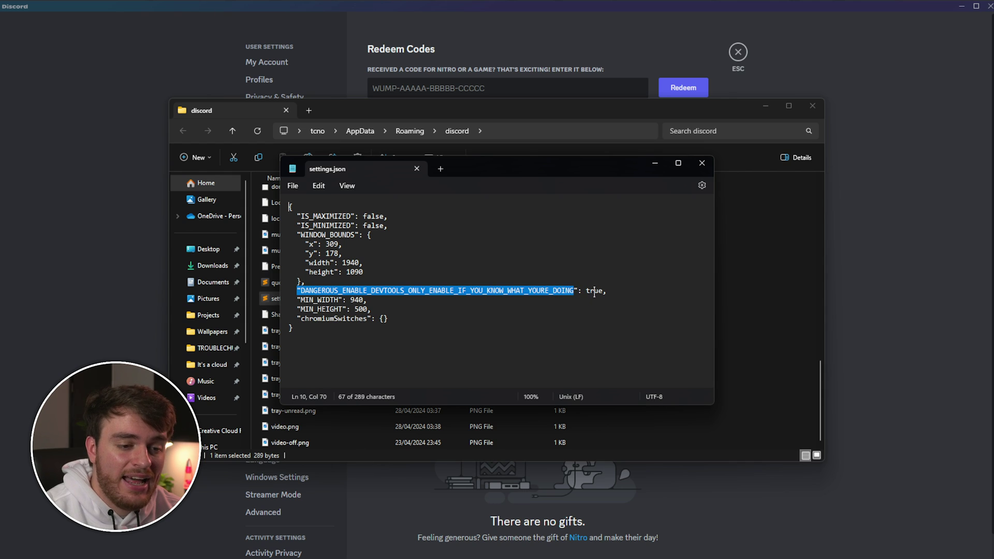
pyautogui.doubleClick(599, 290)
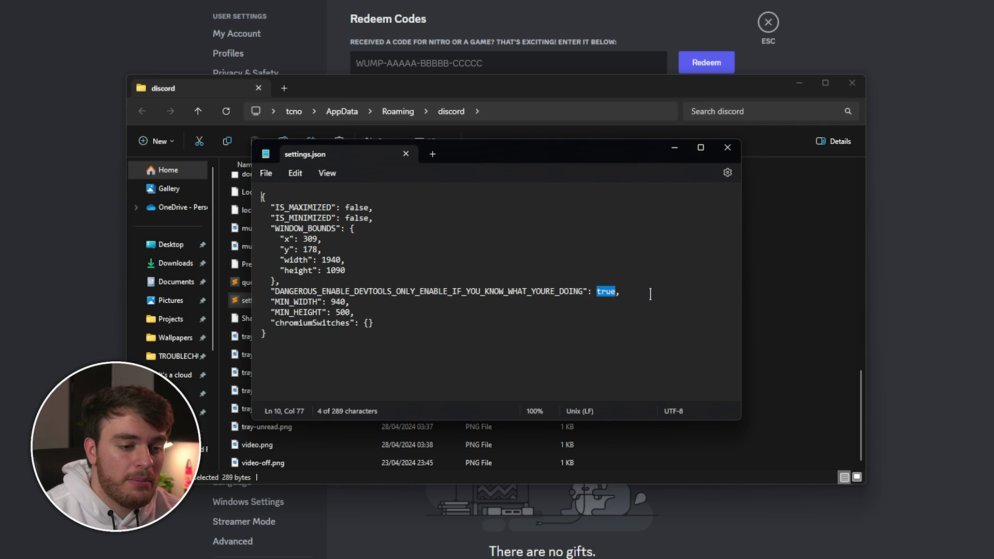
pyautogui.moveTo(651, 293); pyautogui.dragTo(276, 300)
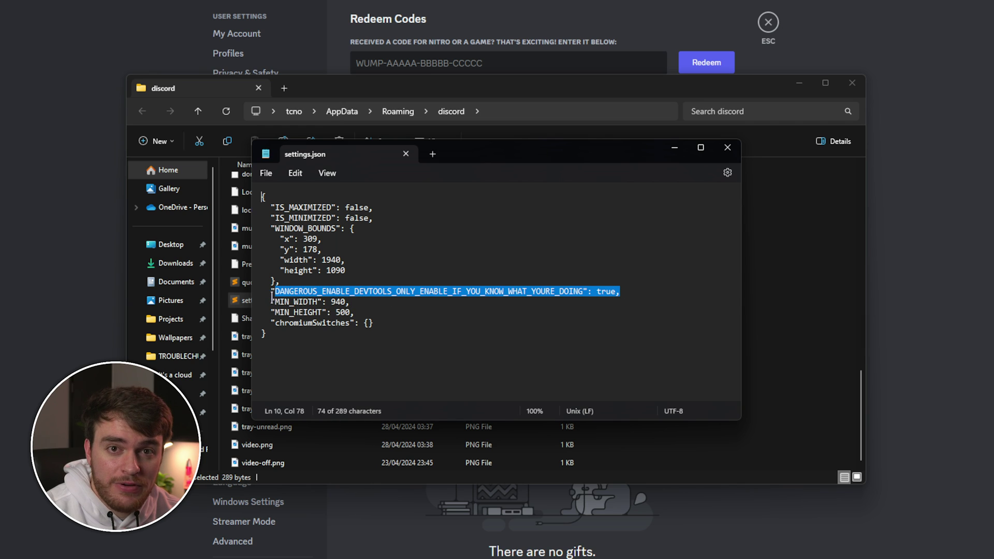
pyautogui.click(307, 229)
pyautogui.click(278, 193)
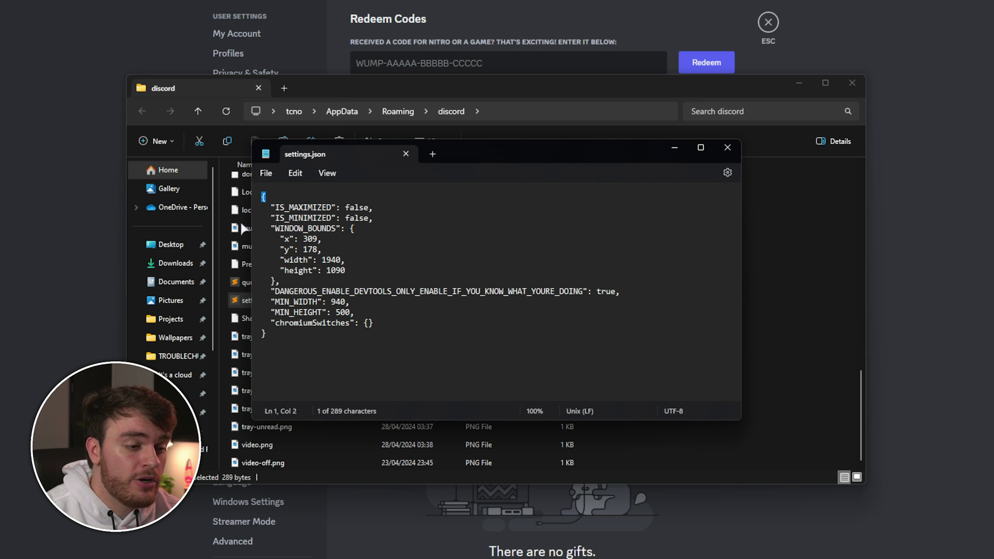
pyautogui.click(294, 337)
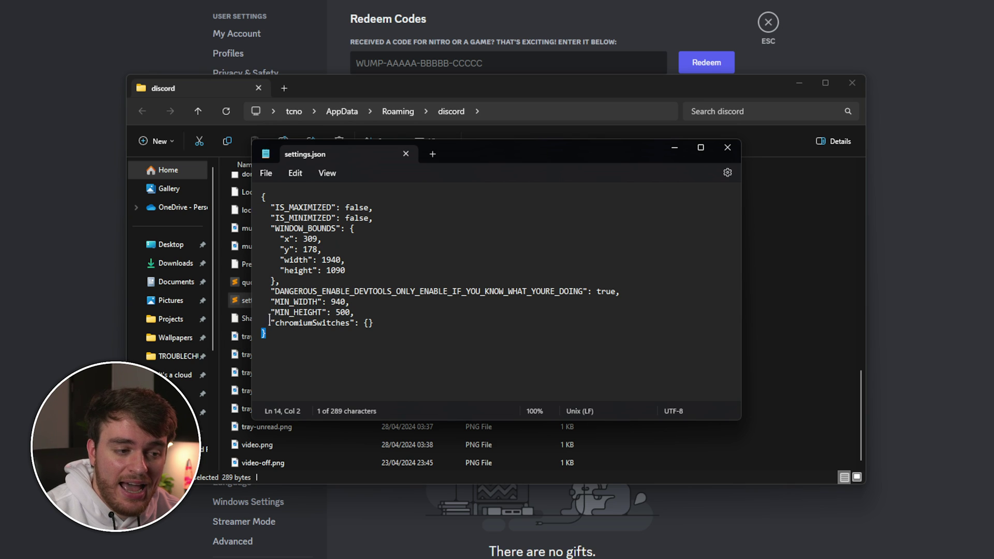
# Cut the devtools setting line and paste it as the last entry after chromiumSwitches
pyautogui.moveTo(275, 292); pyautogui.dragTo(622, 296)
pyautogui.click(632, 290)
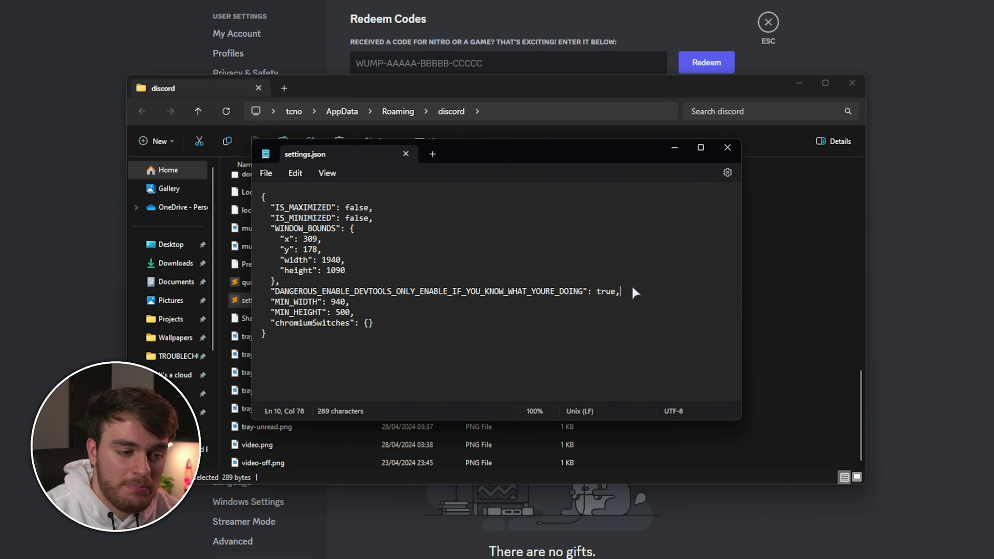
pyautogui.hotkey('shift', 'Home')
pyautogui.hotkey('ctrl', 'c')
pyautogui.press('BackSpace')
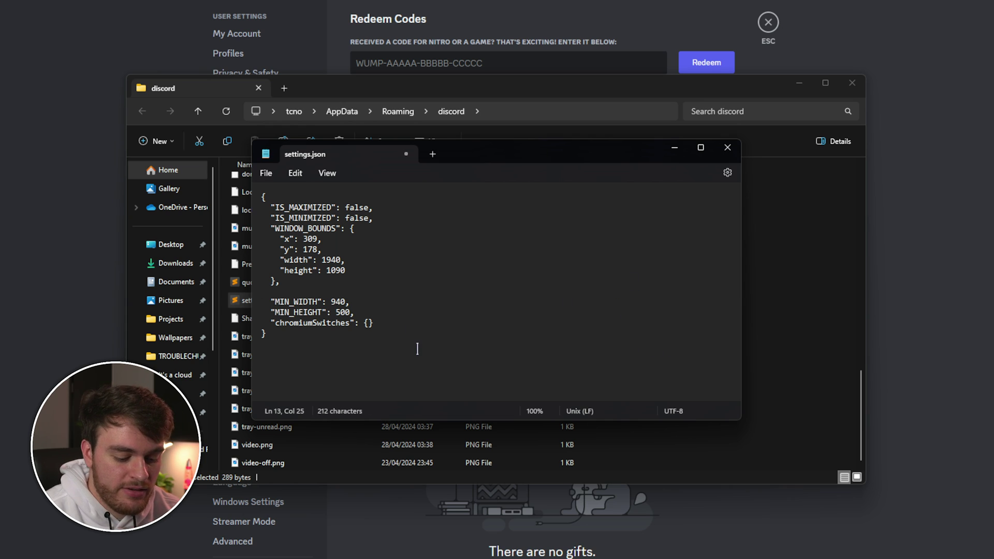
pyautogui.press('Return')
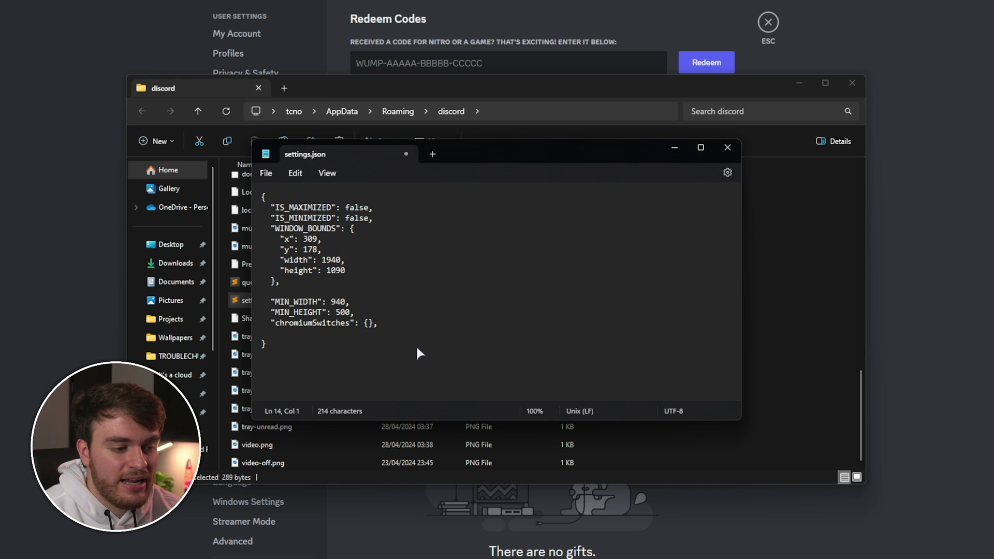
pyautogui.hotkey('ctrl', 'v')
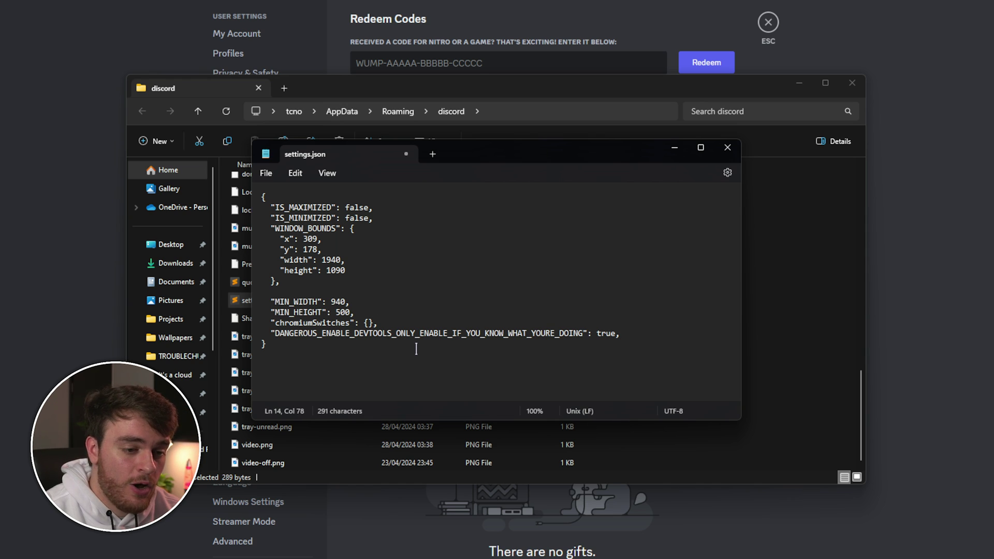
# Replace the file contents with braces enclosing only the DANGEROUS_ENABLE_DEVTOOLS line set to true
pyautogui.hotkey('ctrl', 'a')
pyautogui.press('BackSpace')
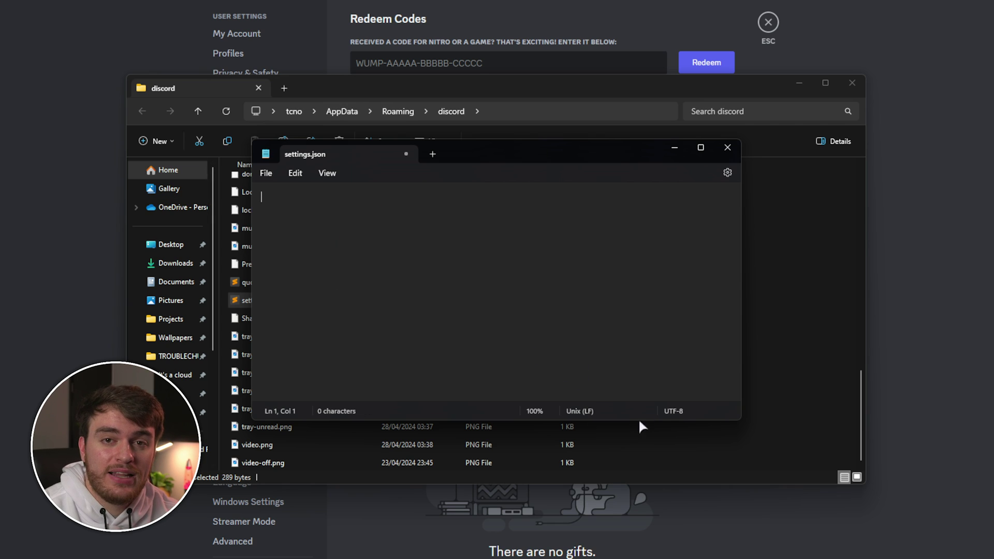
pyautogui.write('{')
pyautogui.press('Return')
pyautogui.press('Return')
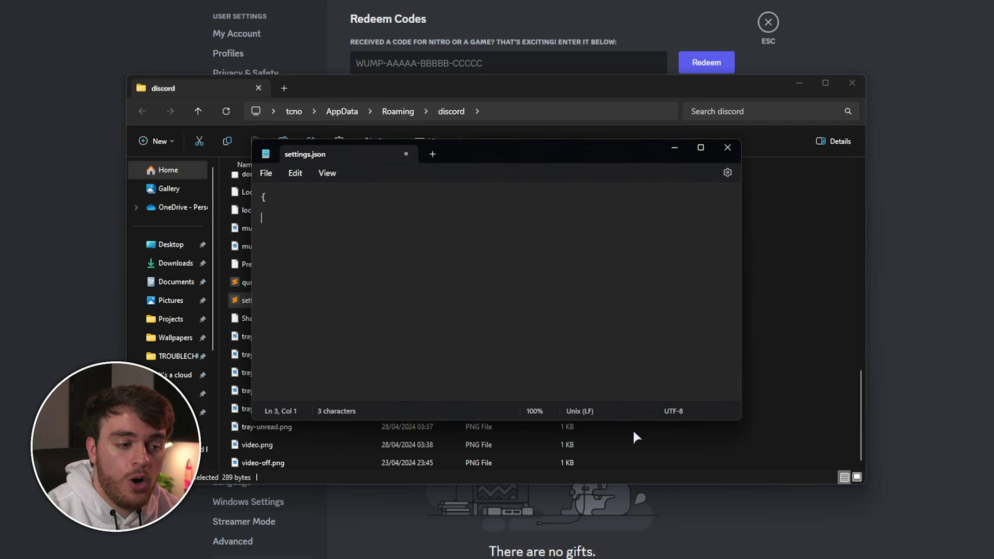
pyautogui.write('}')
pyautogui.hotkey('ctrl', 'v')
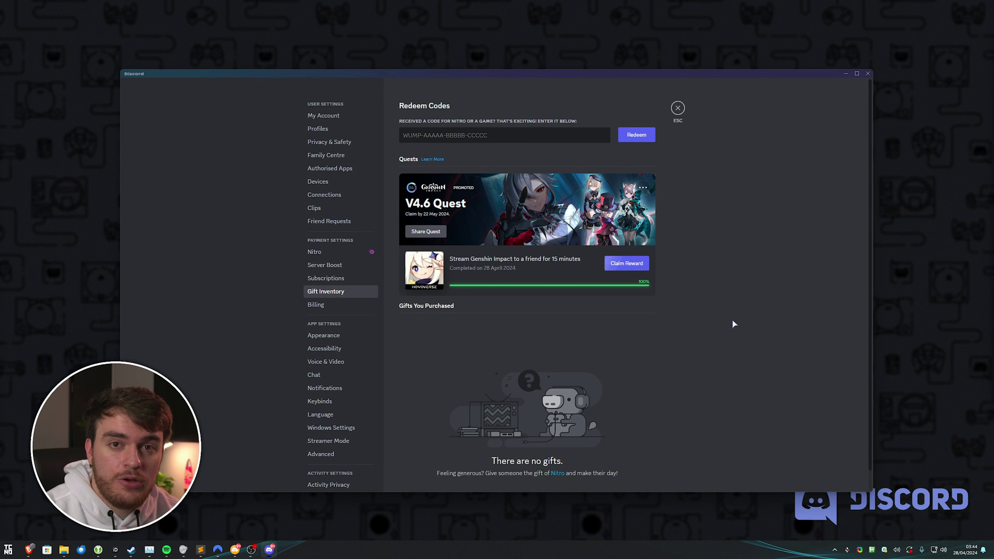
# Quit Discord from its tray icon, then relaunch it from the taskbar
pyautogui.rightClick(848, 551)
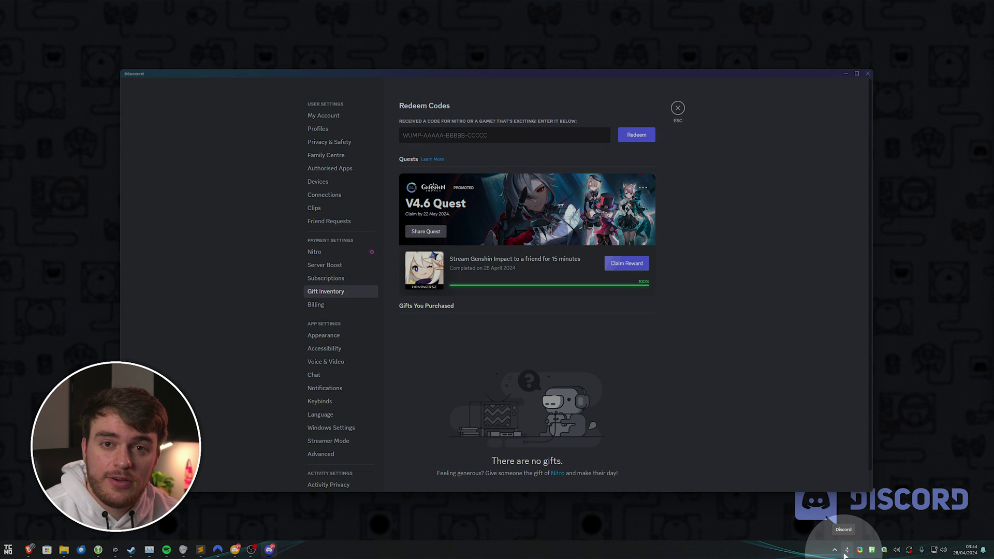
pyautogui.click(867, 547)
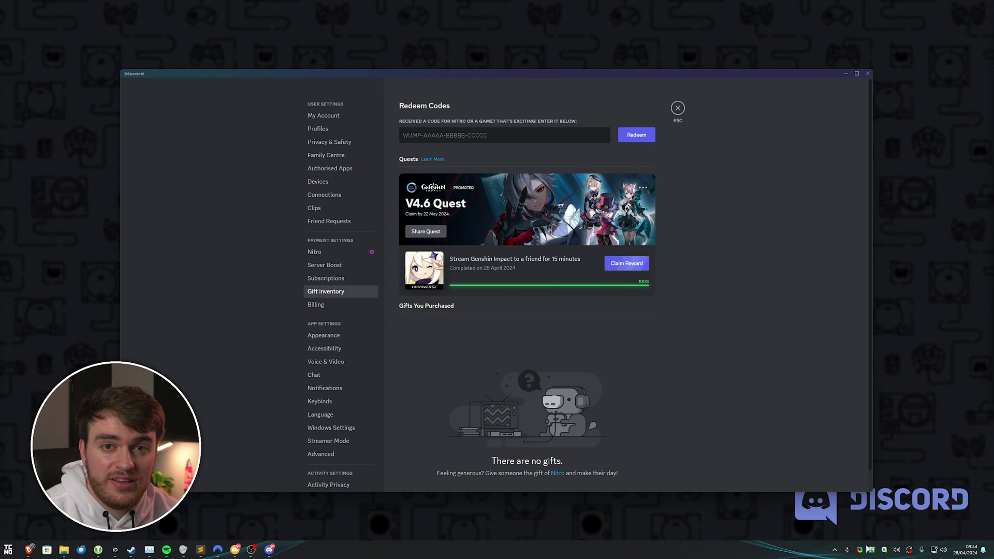
pyautogui.click(270, 550)
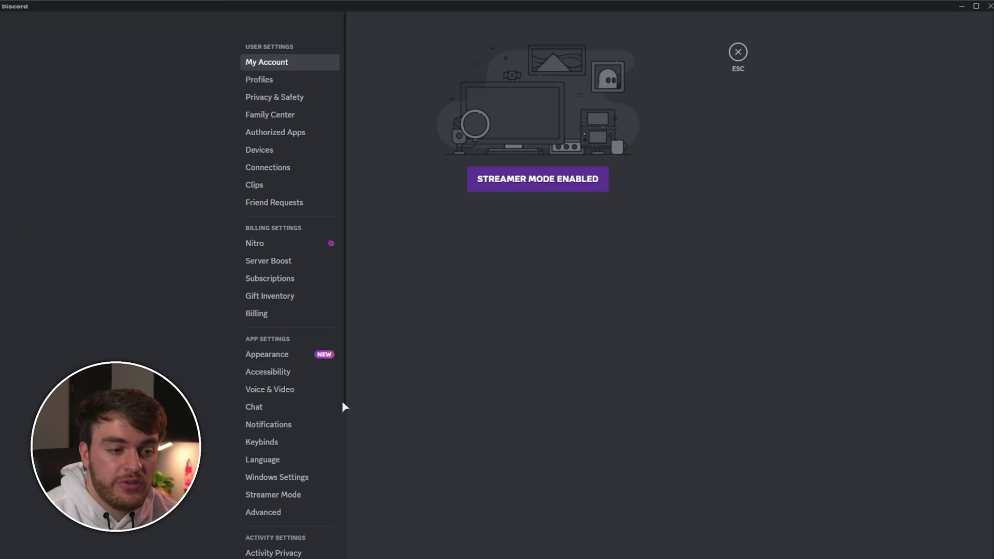
# Accept the Genshin Impact streaming quest in Gift Inventory, passing the captcha, then open DevTools
pyautogui.click(293, 298)
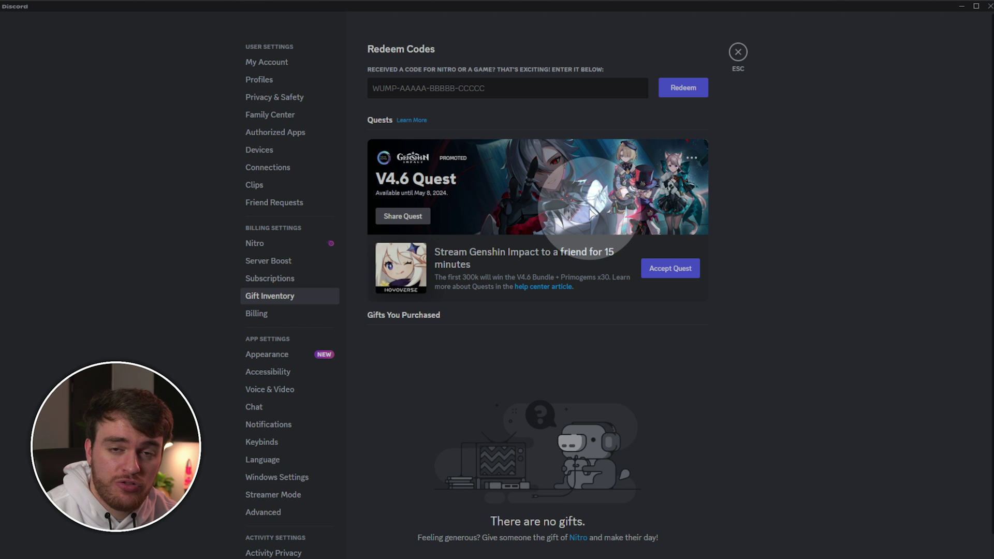
pyautogui.click(676, 273)
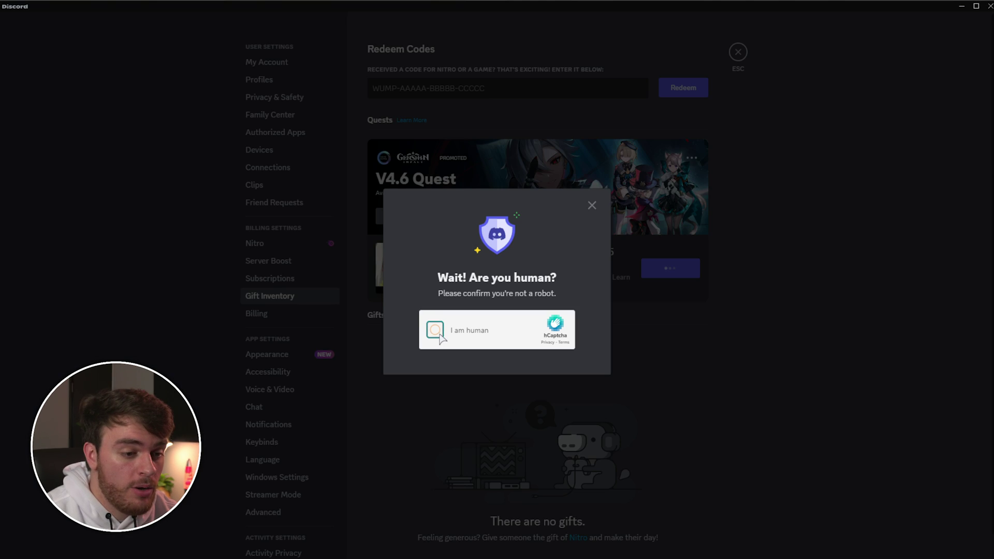
pyautogui.click(438, 333)
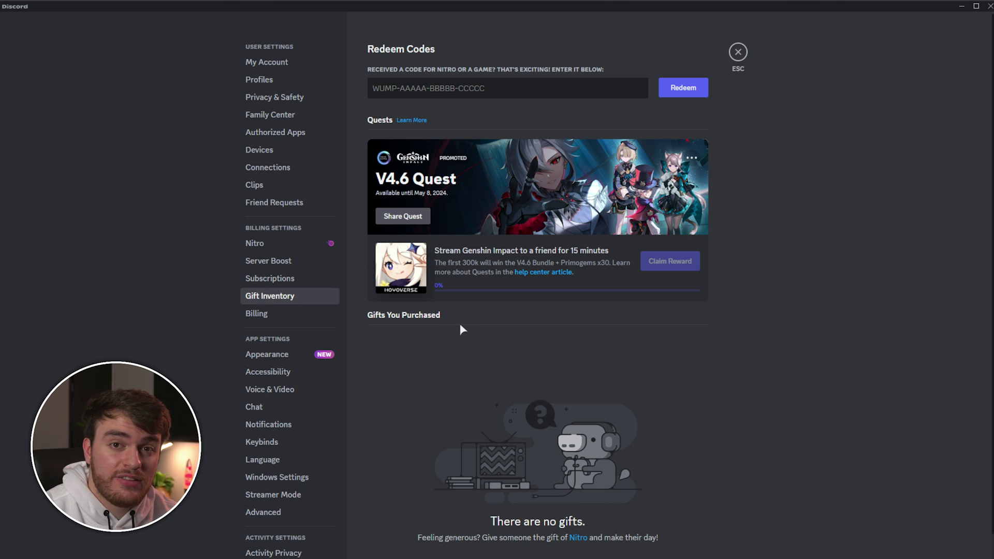
pyautogui.hotkey('ctrl', 'shift', 'i')
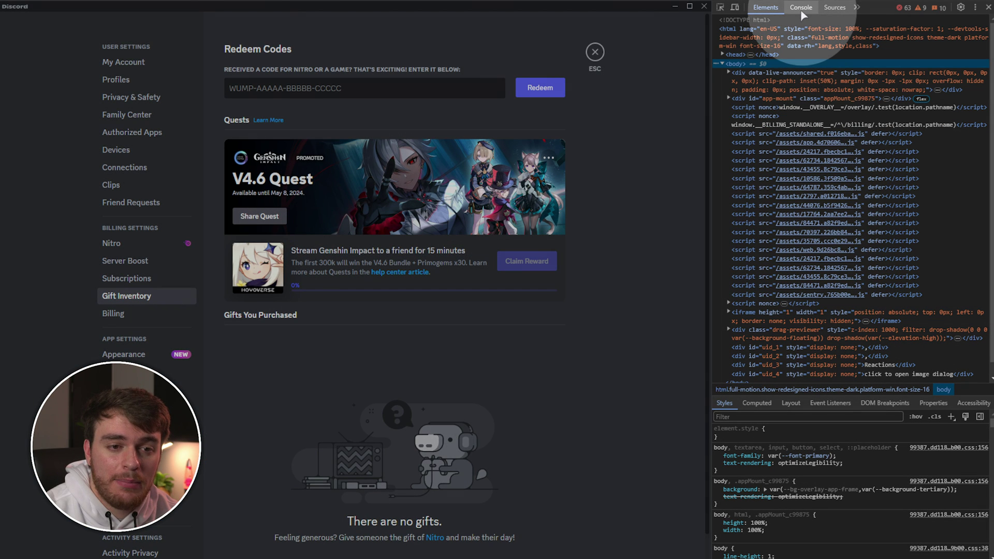
# Switch DevTools to the Console, then scroll through and highlight the script code on the Gist
pyautogui.click(798, 10)
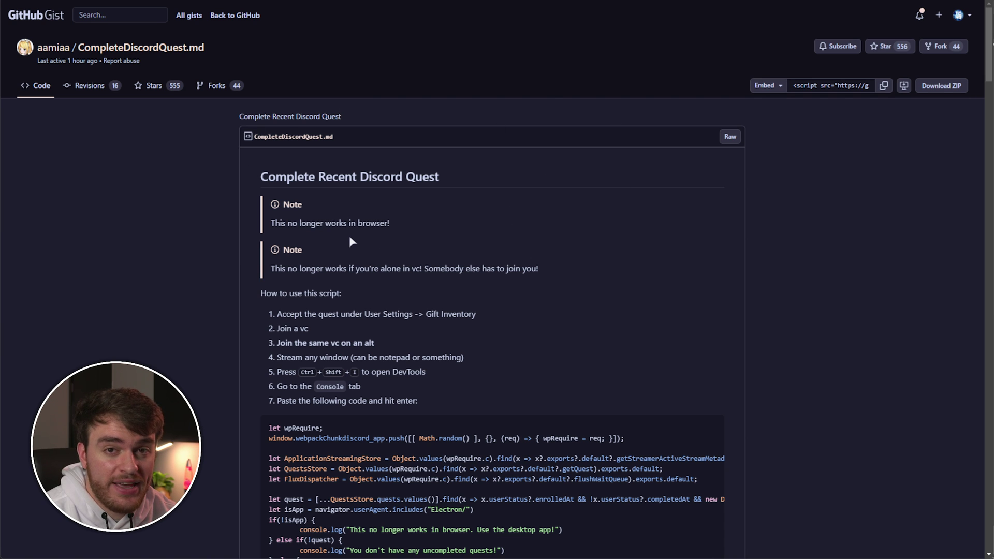
pyautogui.scroll(-4, 388, 204)
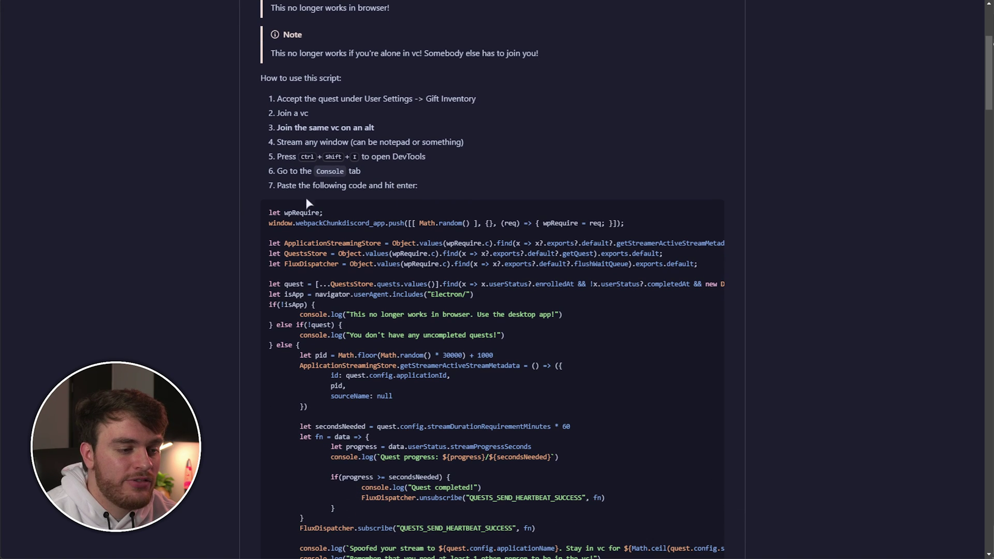
pyautogui.moveTo(256, 100); pyautogui.dragTo(429, 181)
pyautogui.scroll(-1, 269, 206)
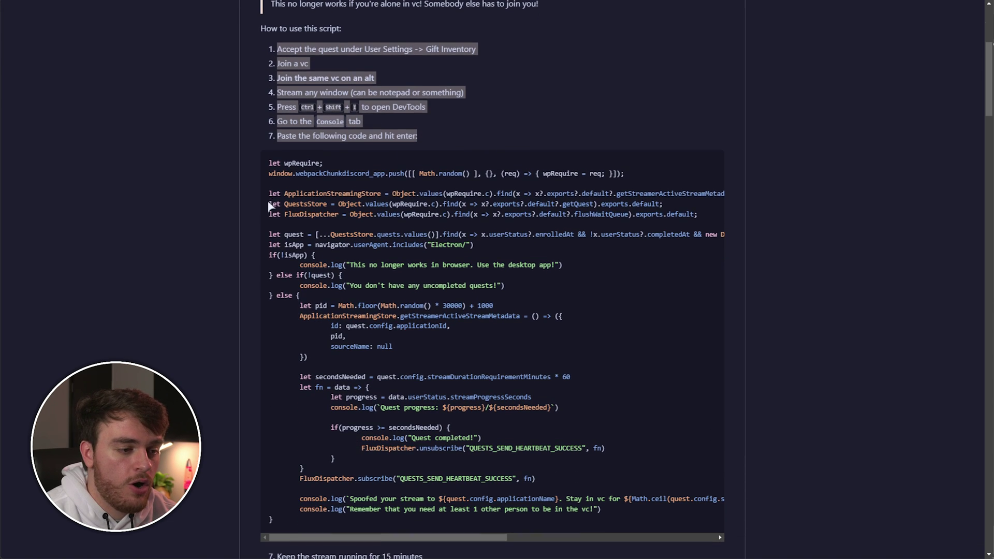
pyautogui.moveTo(266, 161); pyautogui.dragTo(423, 525)
pyautogui.click(374, 386)
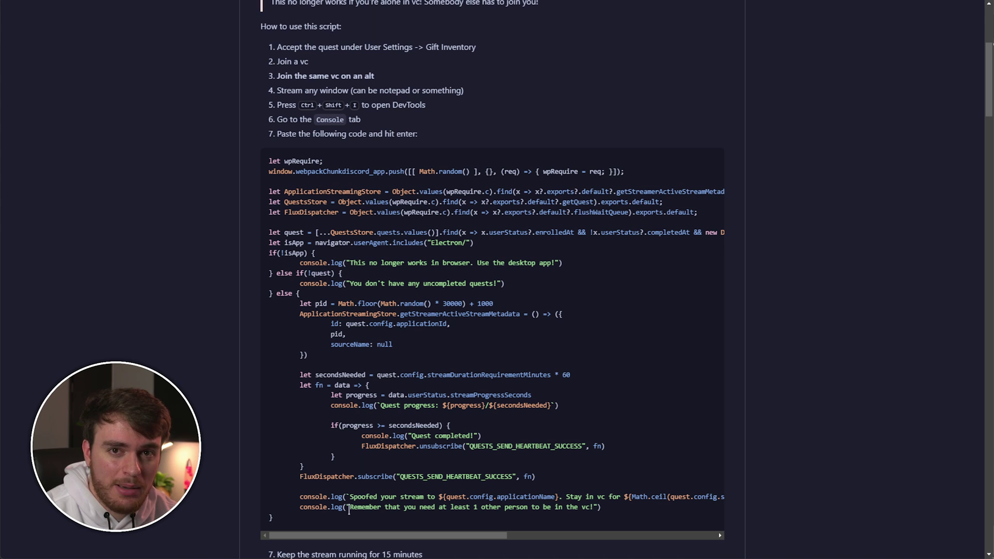
# Highlight the seven usage steps, then steps 1–3: accept the quest, join a voice channel, join on an alt
pyautogui.moveTo(278, 47); pyautogui.dragTo(442, 135)
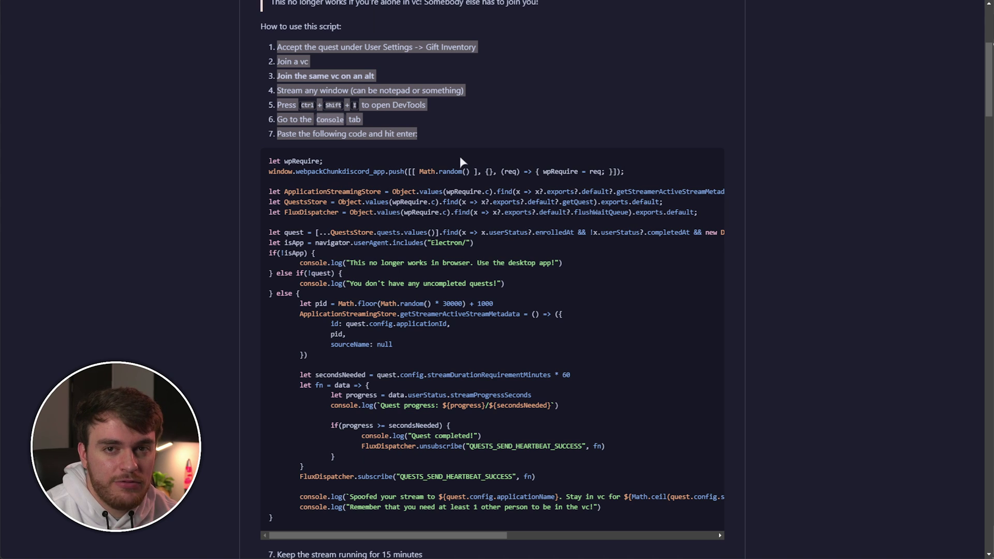
pyautogui.click(442, 123)
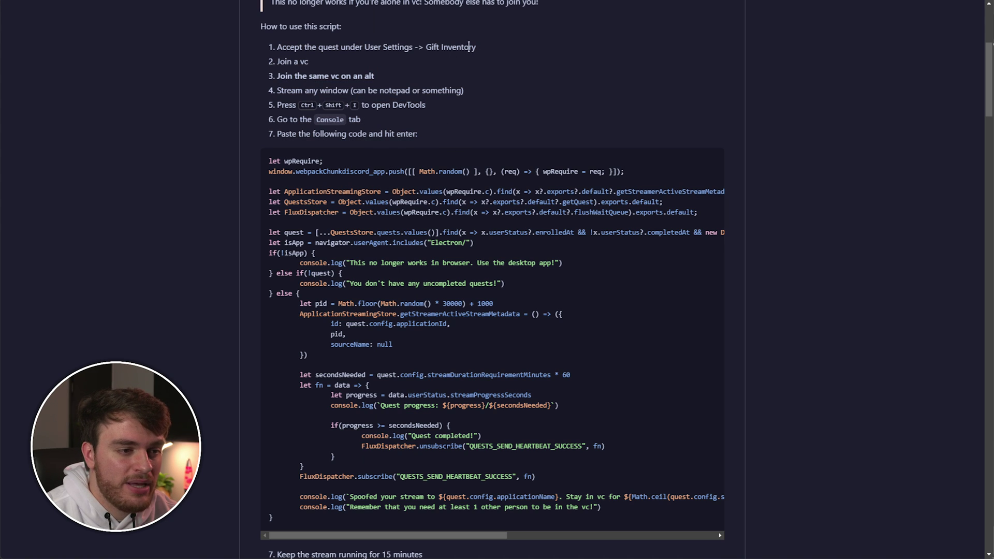
pyautogui.moveTo(476, 47); pyautogui.dragTo(272, 50)
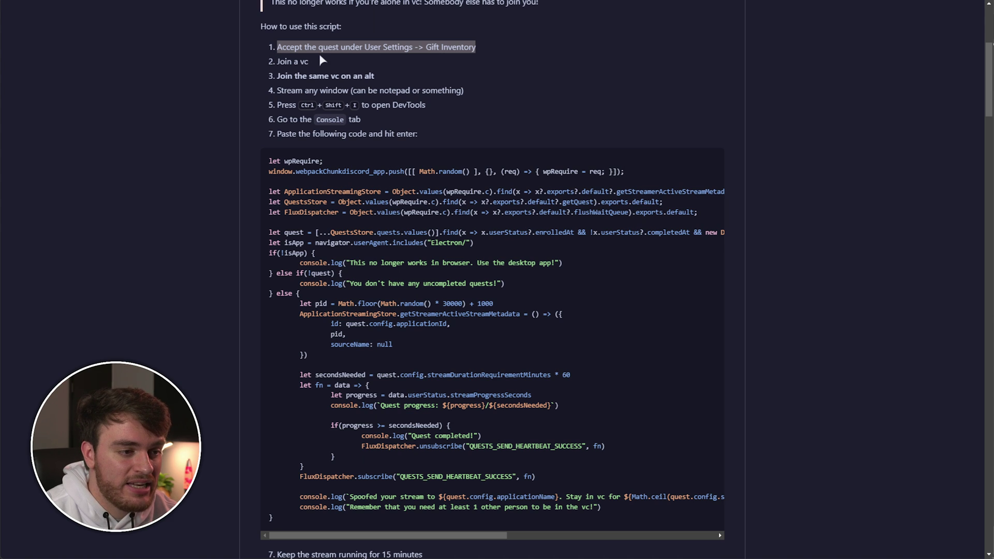
pyautogui.click(517, 72)
pyautogui.moveTo(310, 62); pyautogui.dragTo(277, 62)
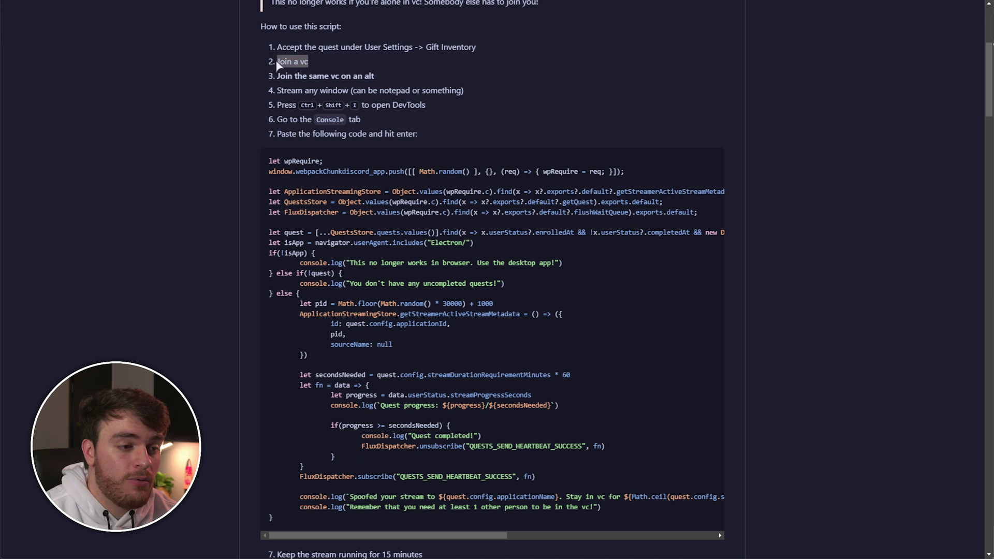
pyautogui.moveTo(333, 91); pyautogui.dragTo(425, 83)
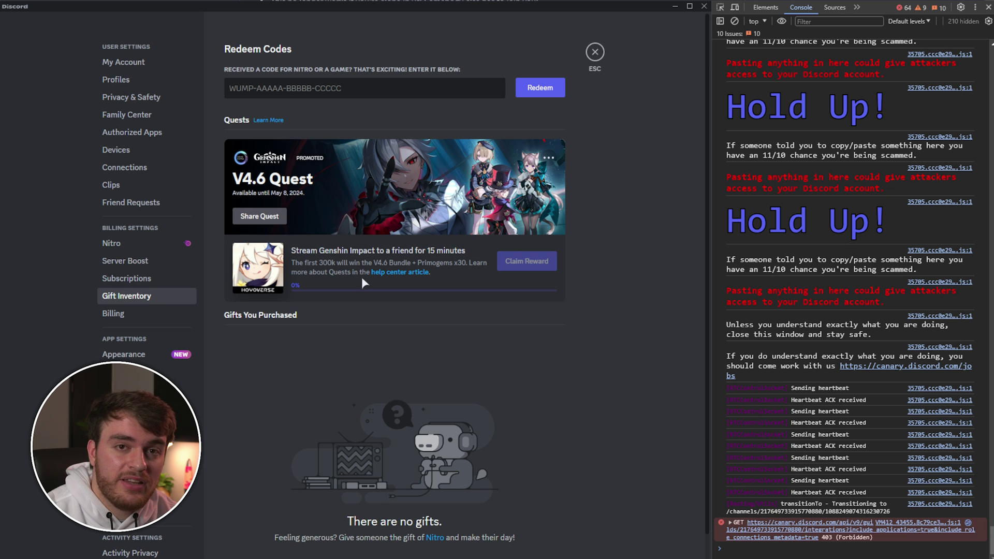
# Go live in VIP Lounge streaming the settings.json Notepad window at 720p and 60 FPS
pyautogui.click(595, 52)
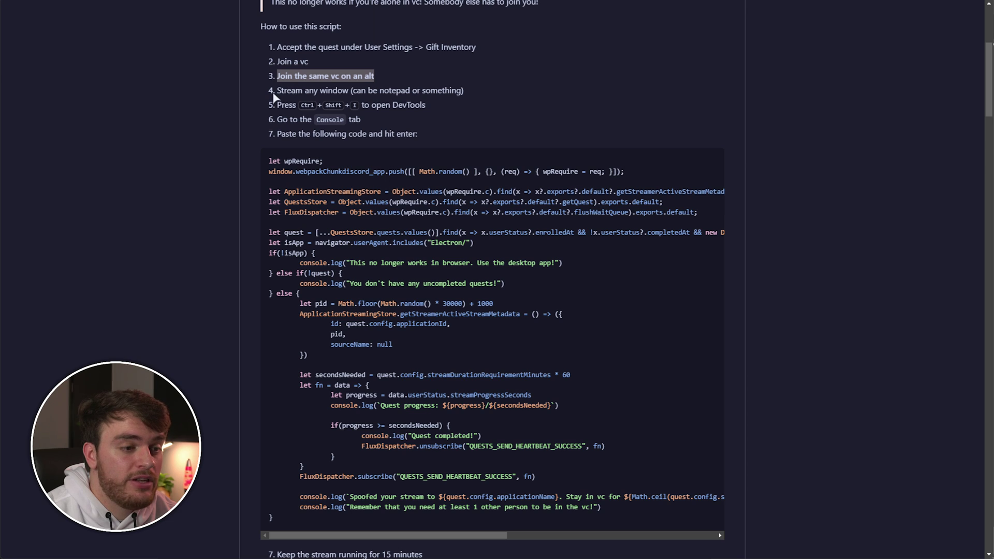
pyautogui.moveTo(274, 94); pyautogui.dragTo(471, 92)
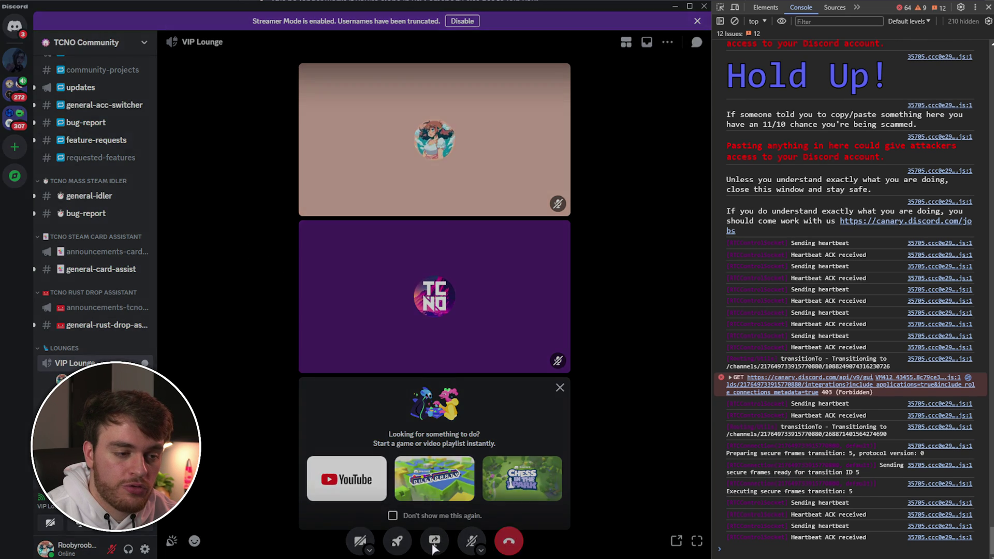
pyautogui.click(434, 542)
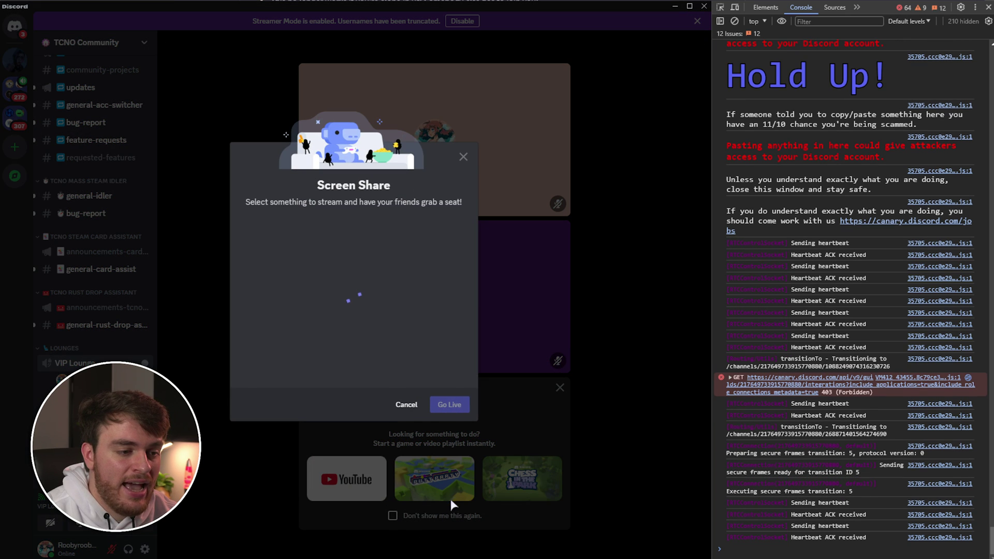
pyautogui.hotkey('alt', 'Tab')
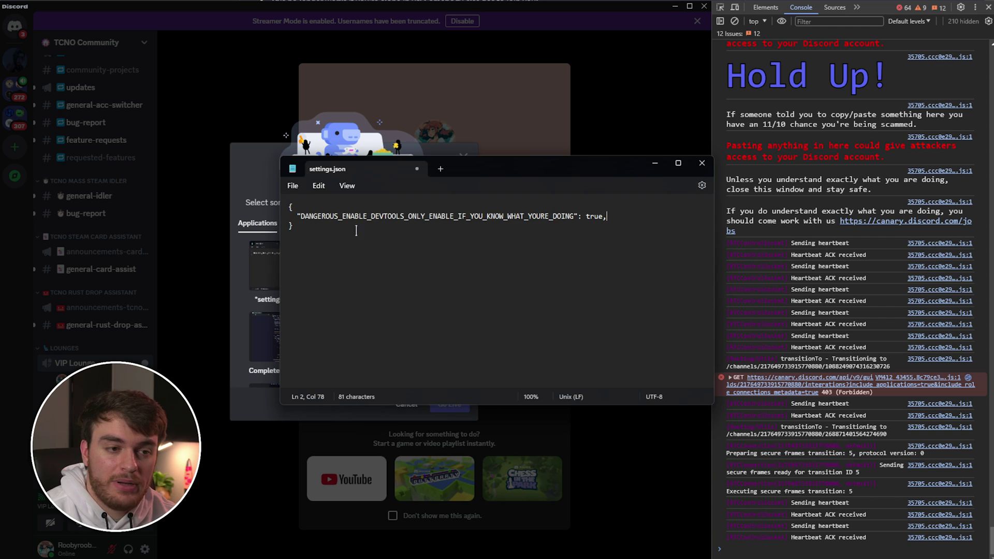
pyautogui.click(243, 202)
pyautogui.click(285, 267)
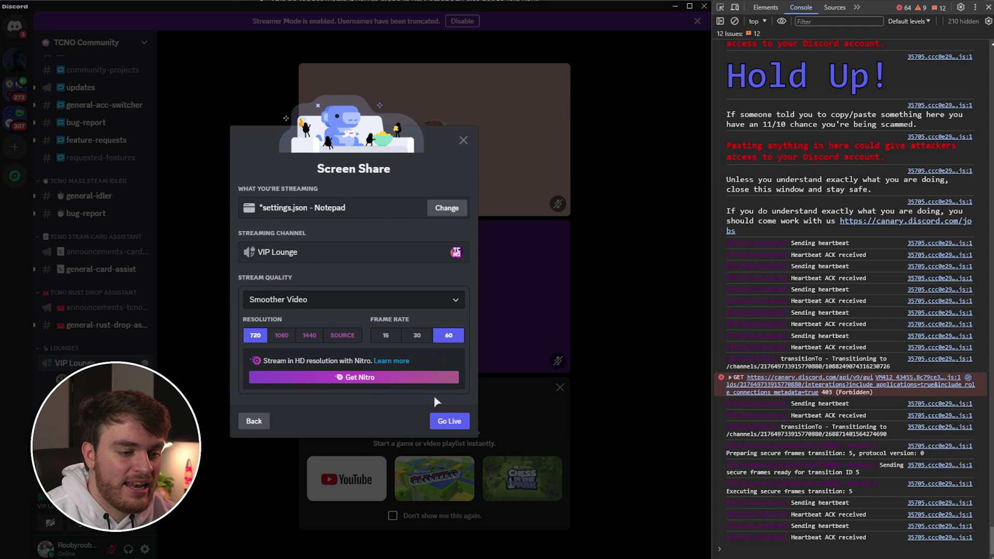
pyautogui.click(449, 422)
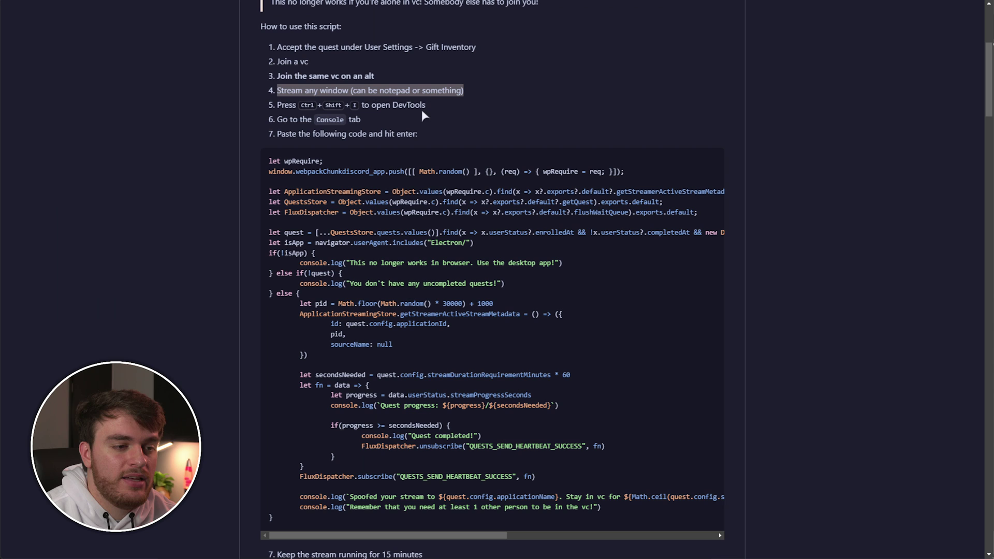
# Select the Gist's full quest script code block under step 7 and copy it
pyautogui.moveTo(428, 103); pyautogui.dragTo(270, 110)
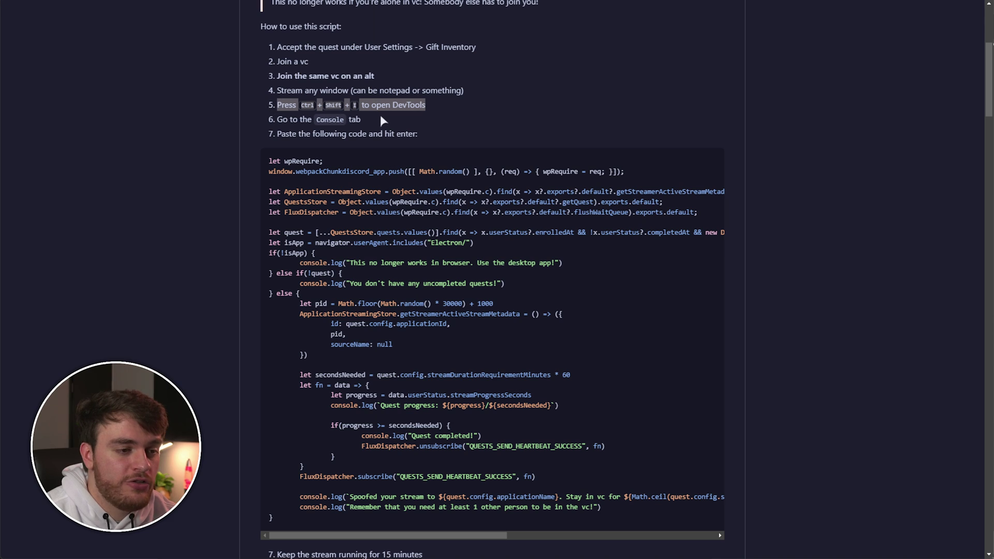
pyautogui.moveTo(371, 117); pyautogui.dragTo(275, 120)
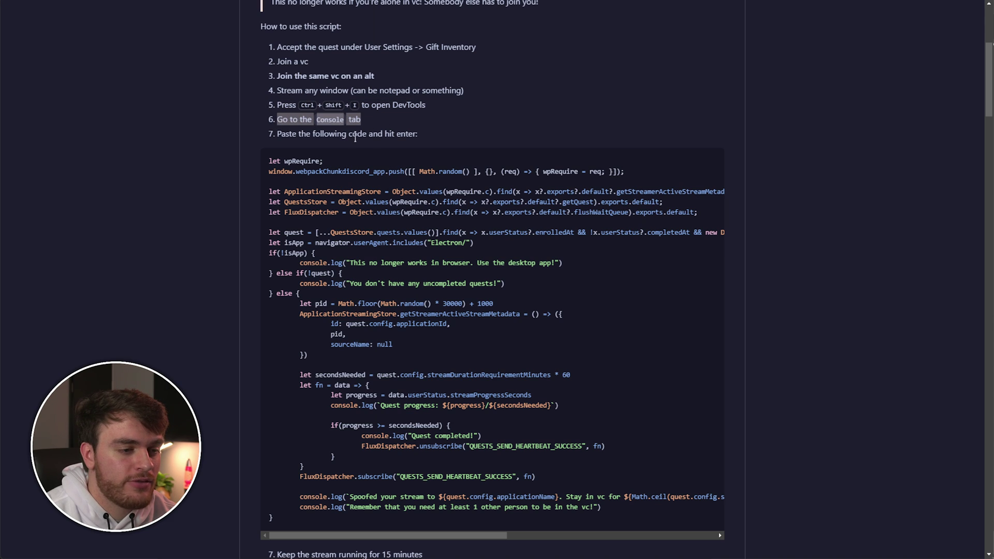
pyautogui.moveTo(417, 133); pyautogui.dragTo(324, 527)
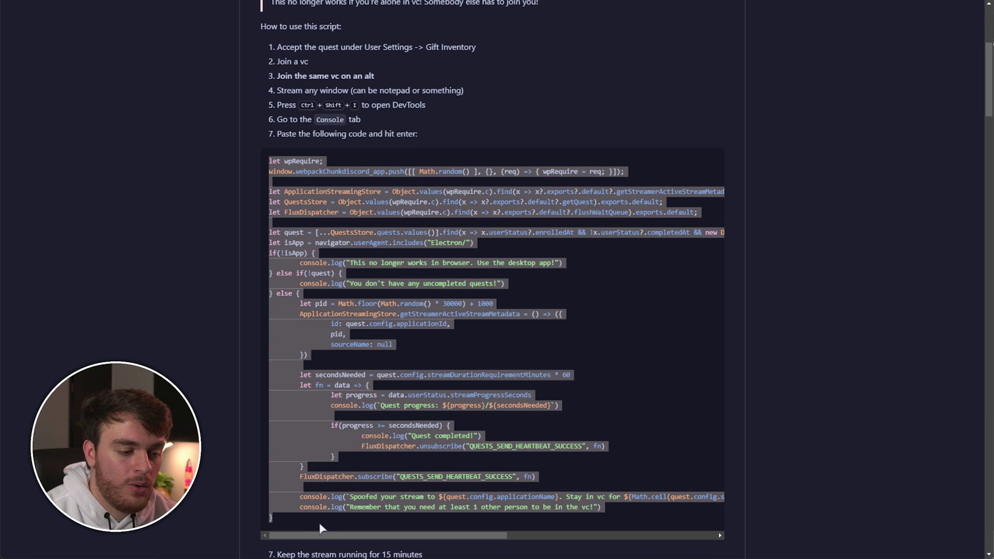
pyautogui.rightClick(401, 329)
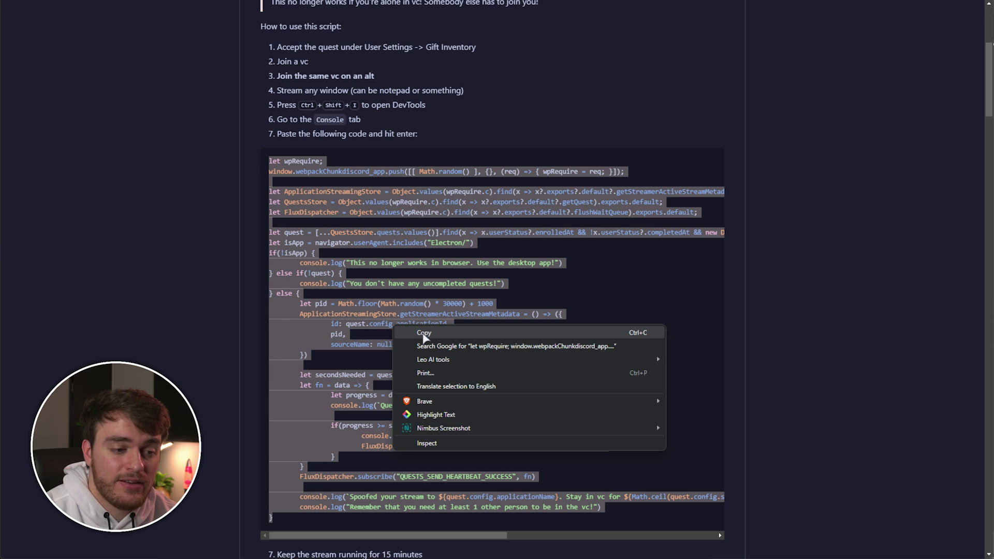
pyautogui.click(422, 332)
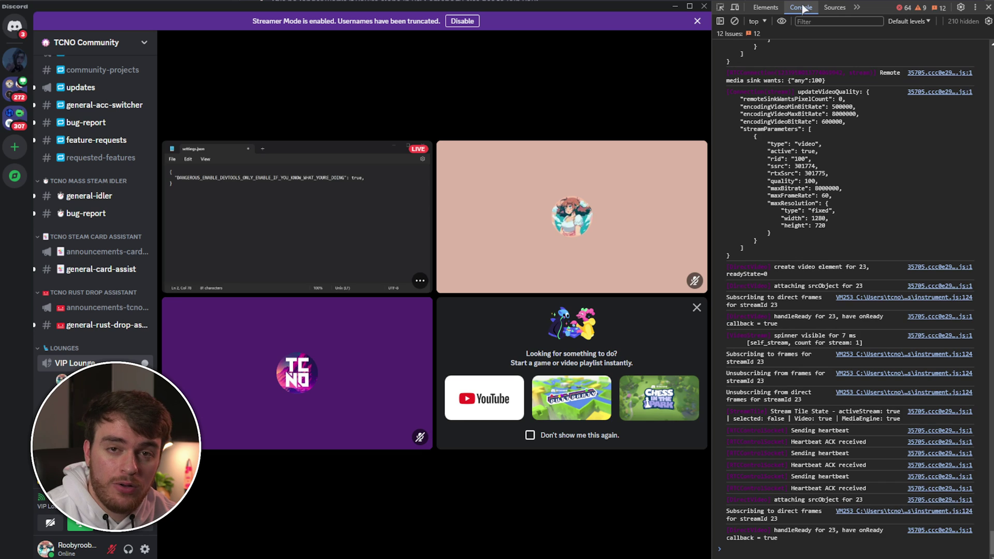
# Enable pasting with 'allow pasting', then paste and run the quest script in the Console
pyautogui.hotkey('ctrl', 'v')
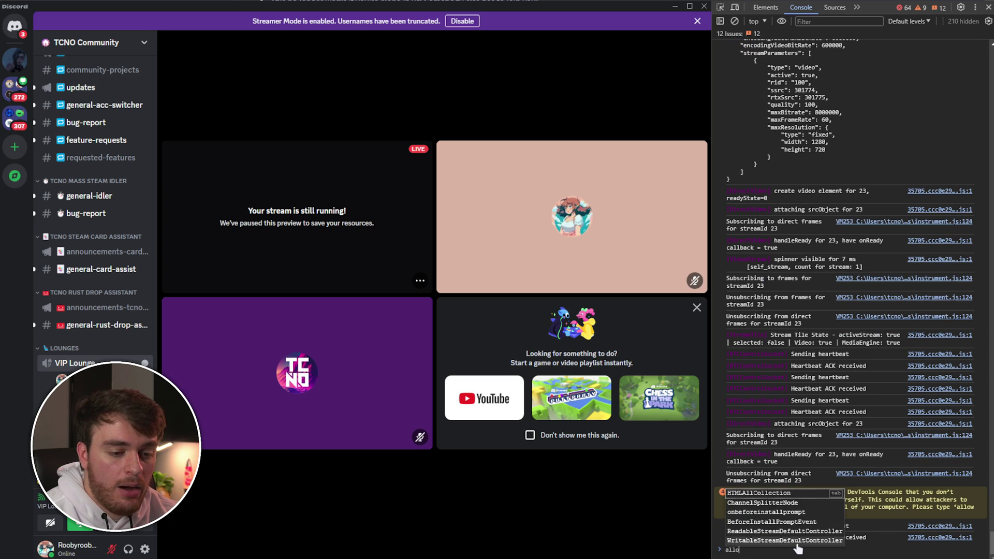
pyautogui.write('allow pasting')
pyautogui.press('Return')
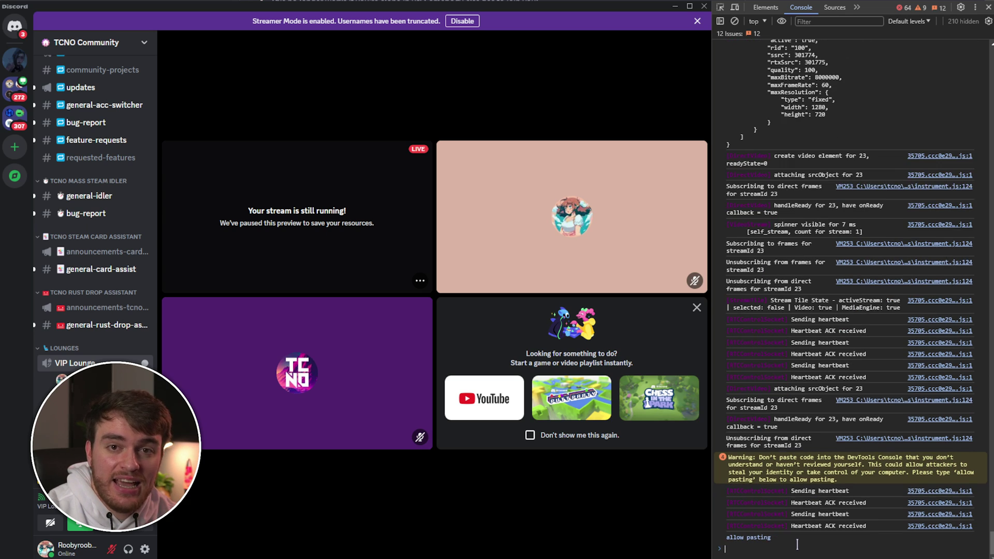
pyautogui.hotkey('ctrl', 'v')
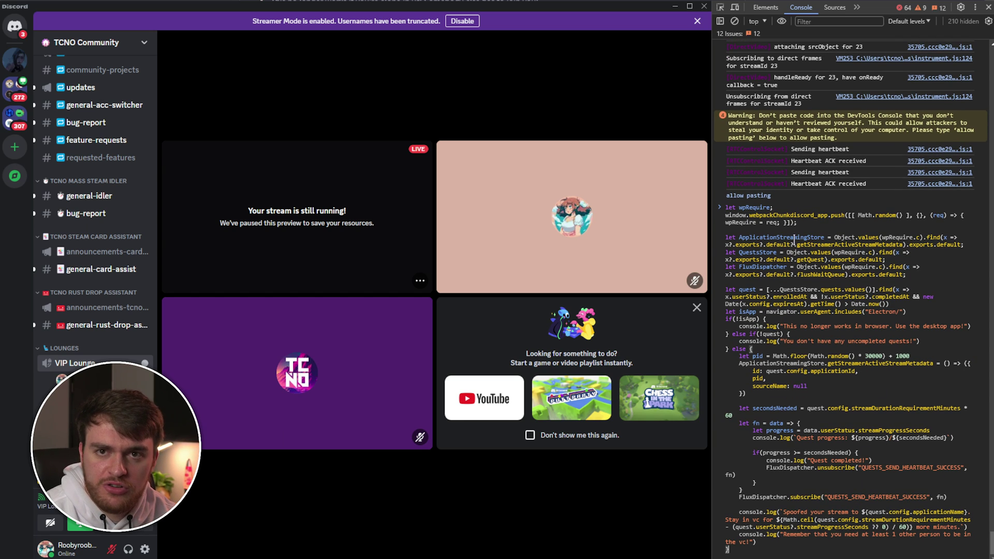
pyautogui.press('Return')
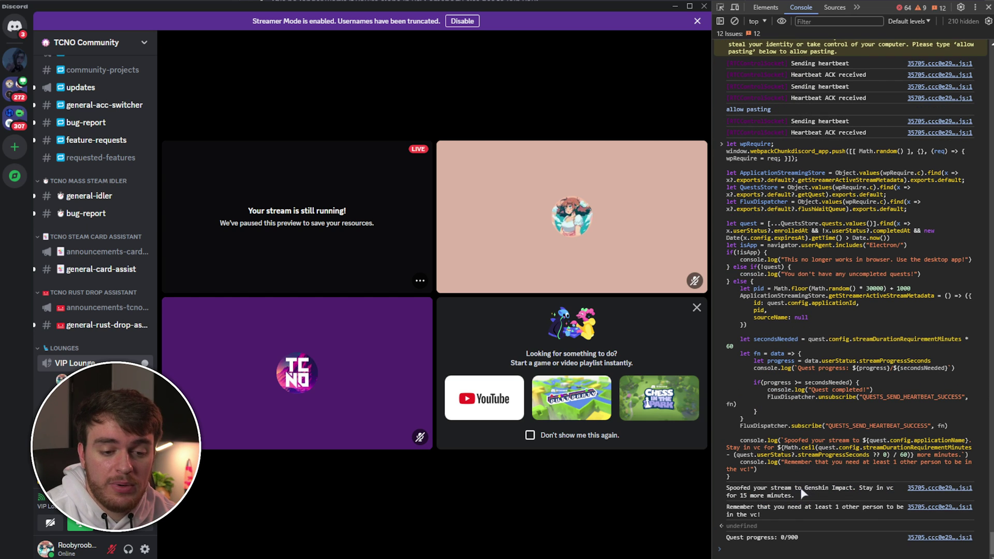
# Highlight the output: stream spoofed to Genshin Impact, someone must join, Quest progress 0/900
pyautogui.moveTo(804, 489); pyautogui.dragTo(858, 489)
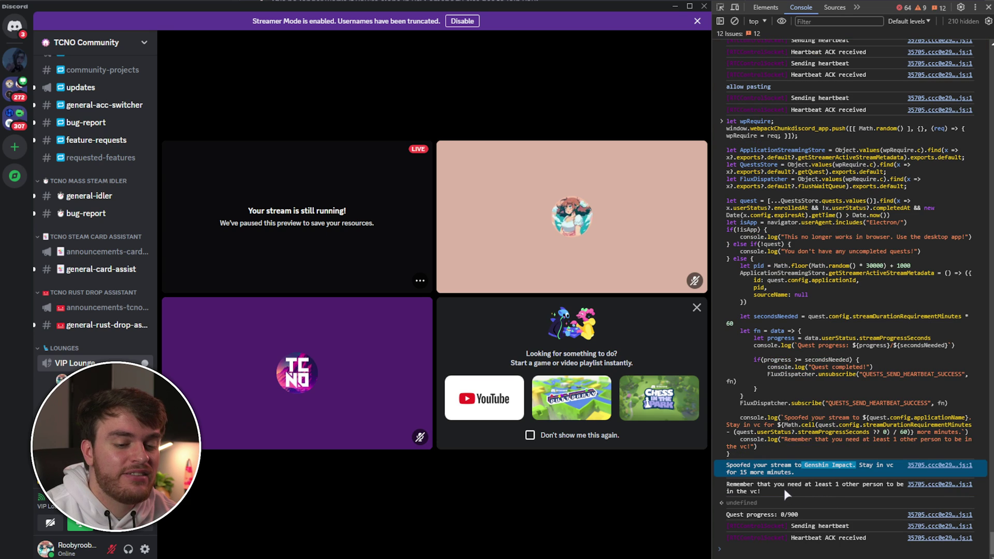
pyautogui.tripleClick(775, 487)
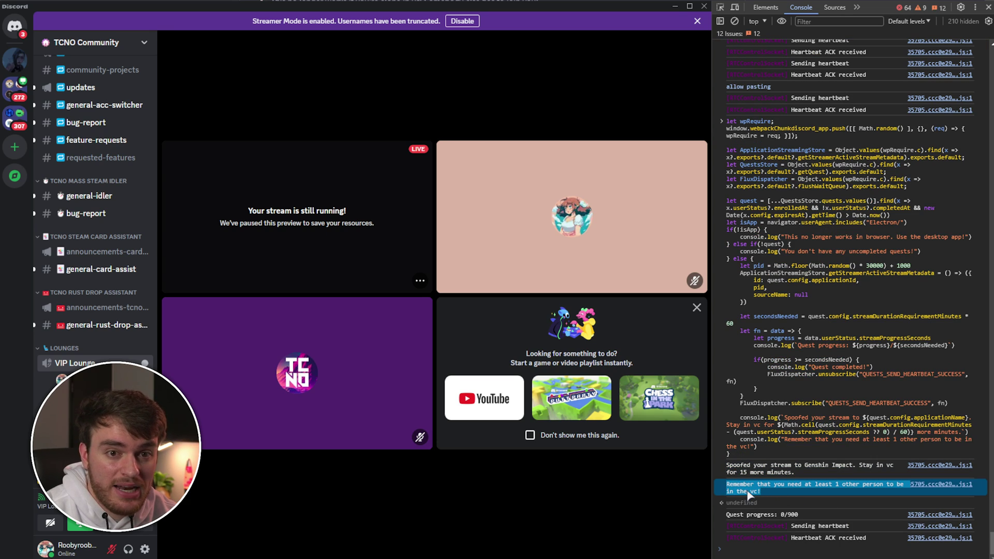
pyautogui.moveTo(807, 516); pyautogui.dragTo(728, 518)
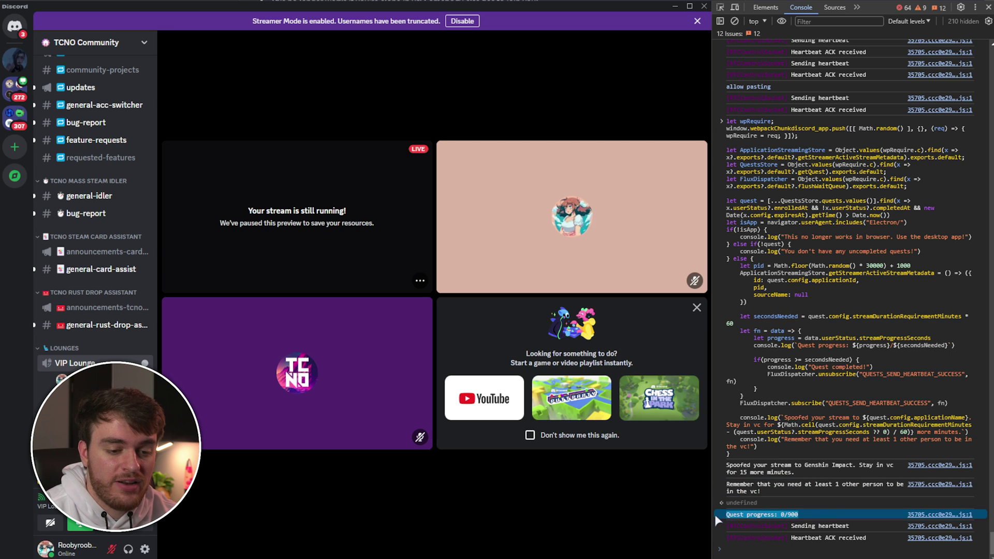
pyautogui.click(819, 513)
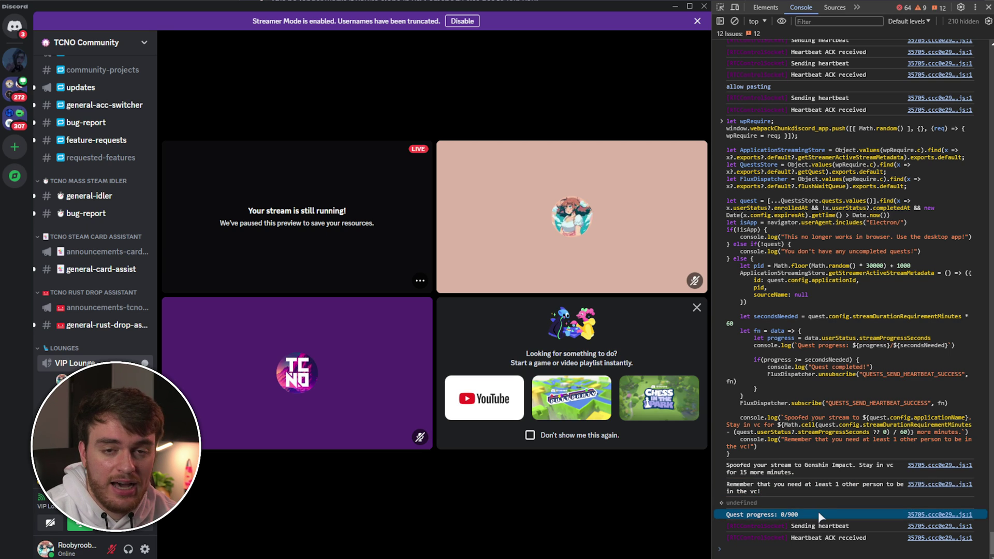
# View the quest progress in Gift Inventory, then return to the server and enlarge the shared screen
pyautogui.click(140, 551)
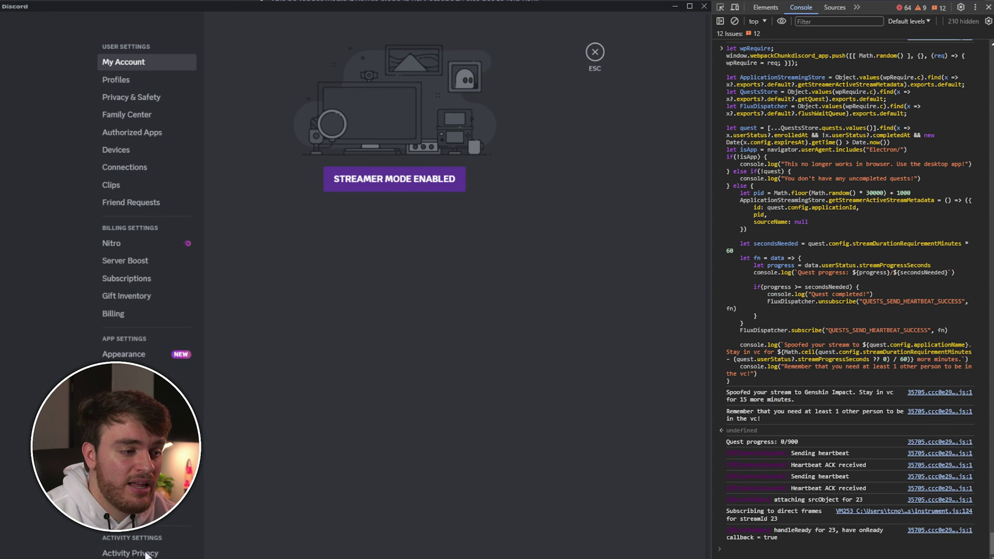
pyautogui.click(144, 297)
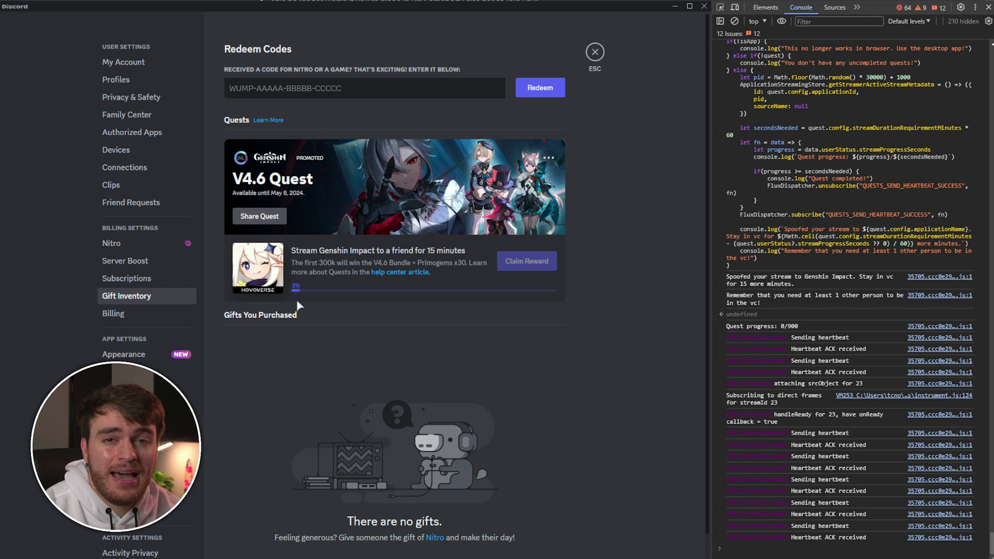
pyautogui.click(594, 54)
pyautogui.click(344, 210)
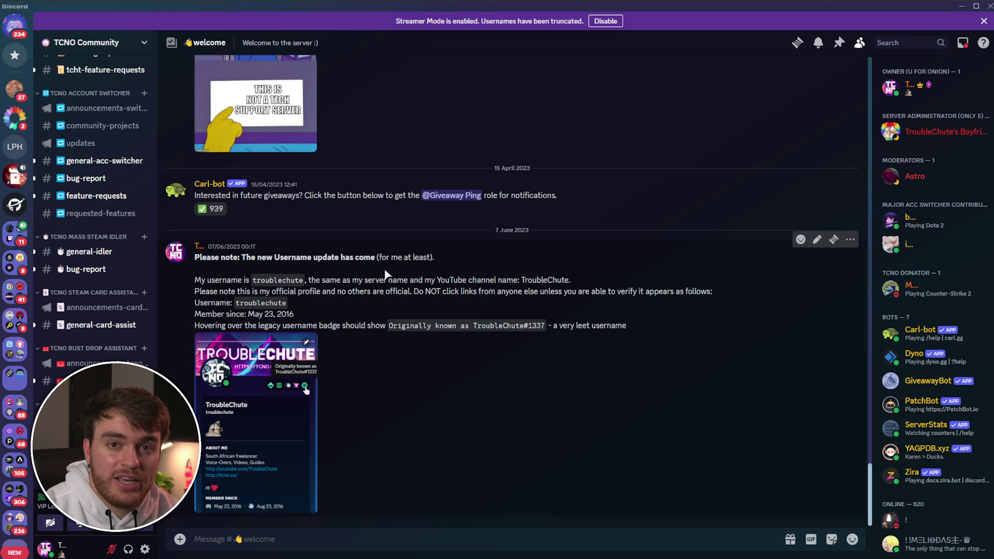
# Display the Completed a Quest badge on the owner's profile, then confirm 100% in Gift Inventory
pyautogui.click(909, 89)
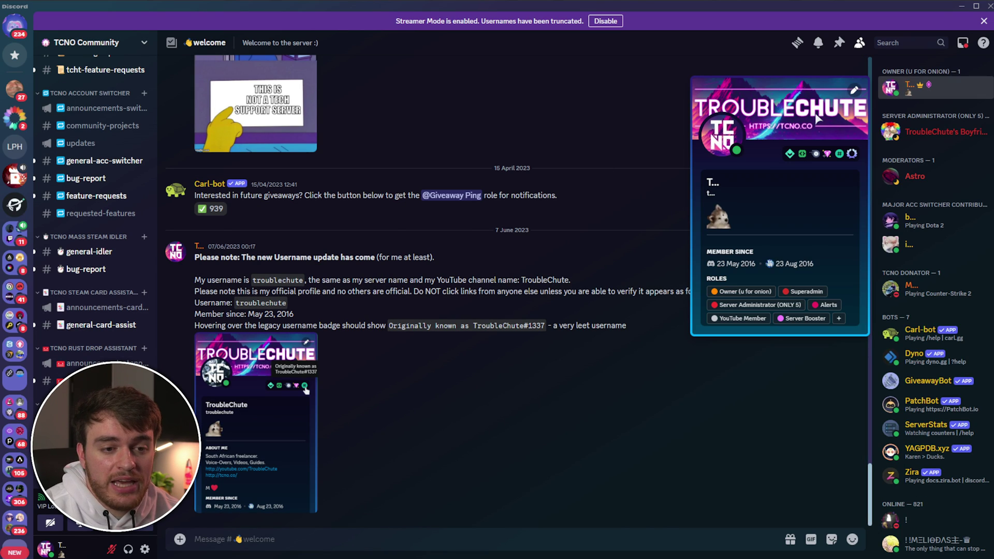
pyautogui.moveTo(853, 158)
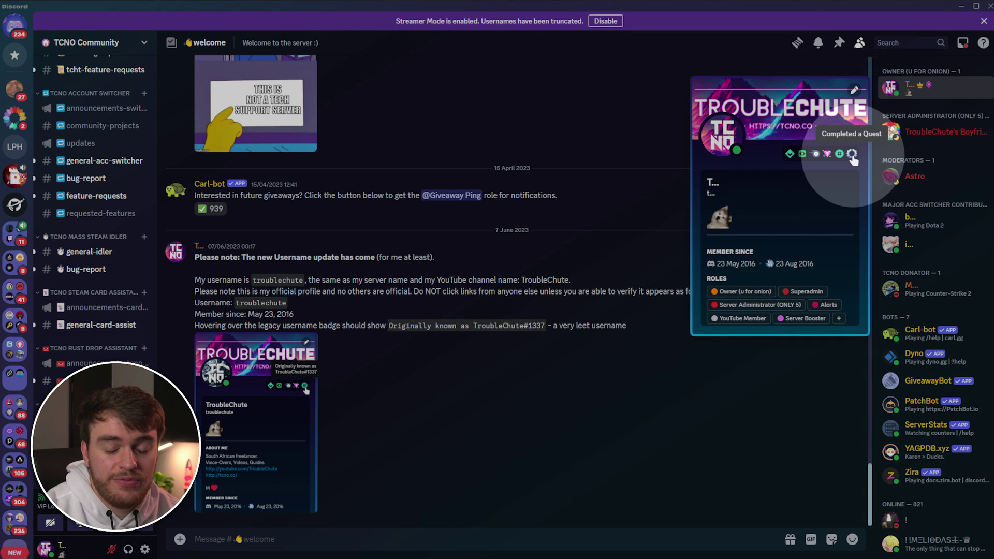
pyautogui.click(852, 154)
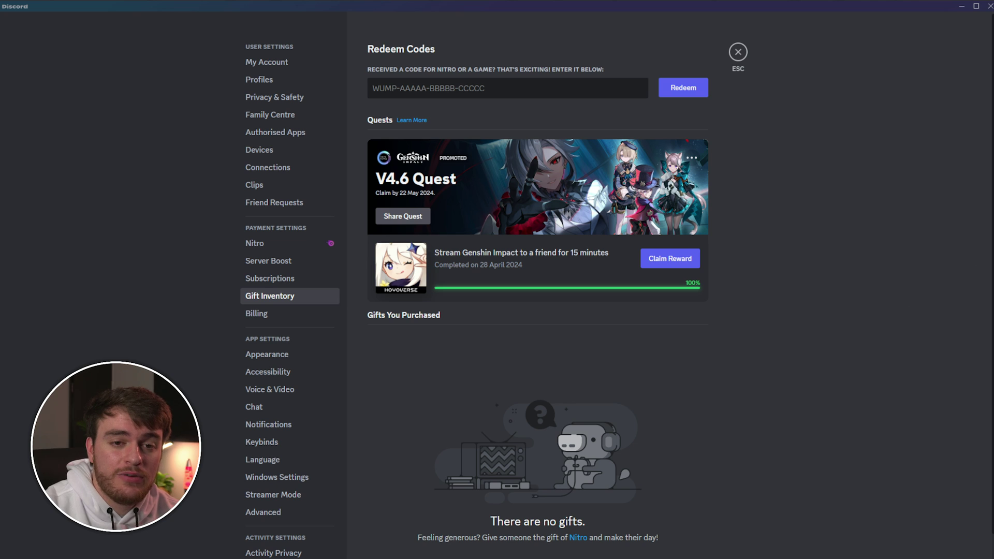
# Exit User Settings back to the TCNO Community #welcome channel
pyautogui.click(738, 52)
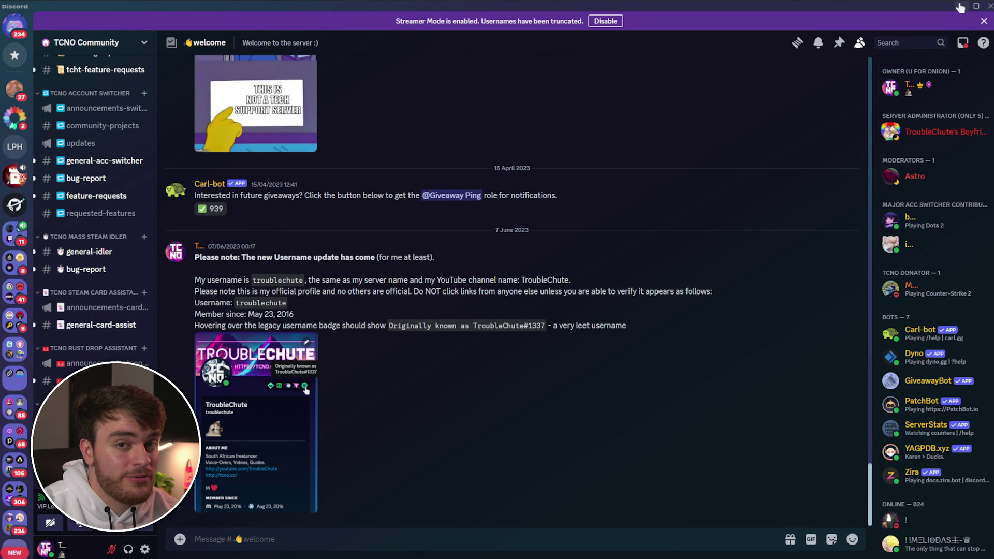